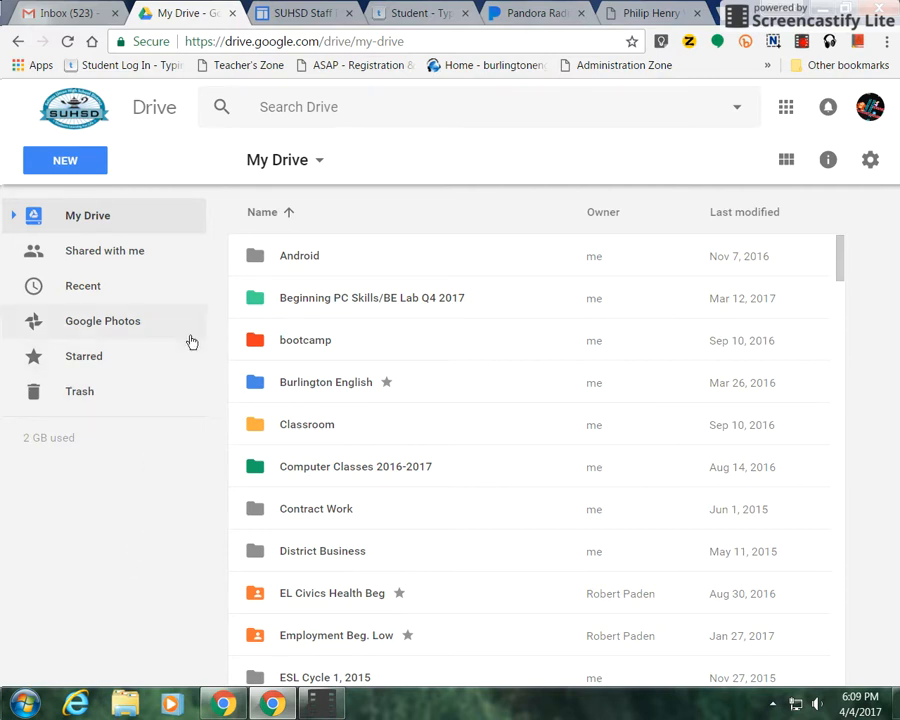
Create a new folder named "something else" in My Drive
{"action": "left_click", "coordinate": [72, 173]}
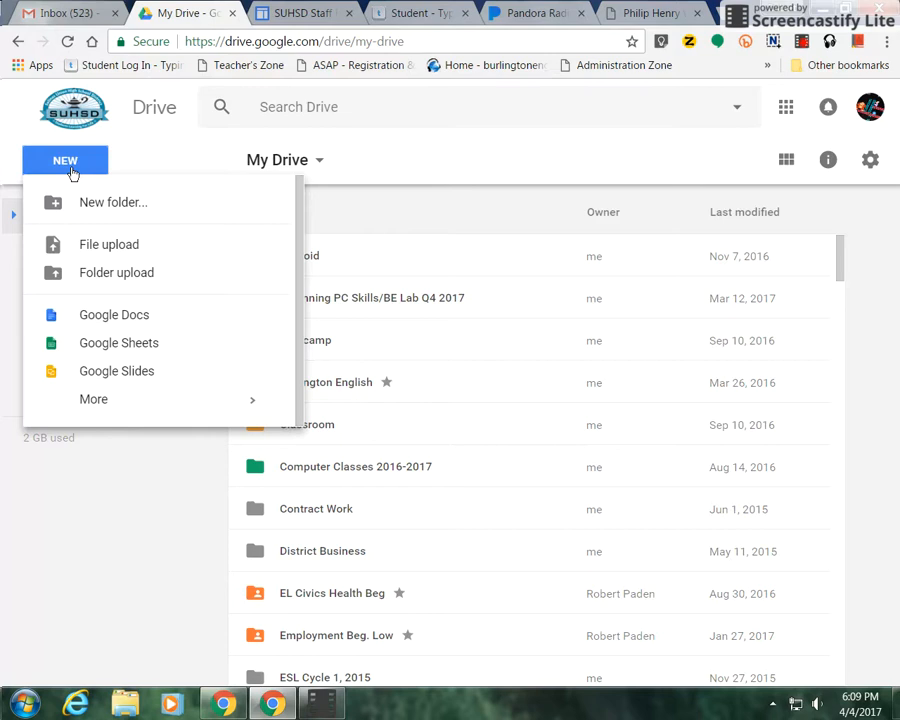
{"action": "left_click", "coordinate": [104, 212]}
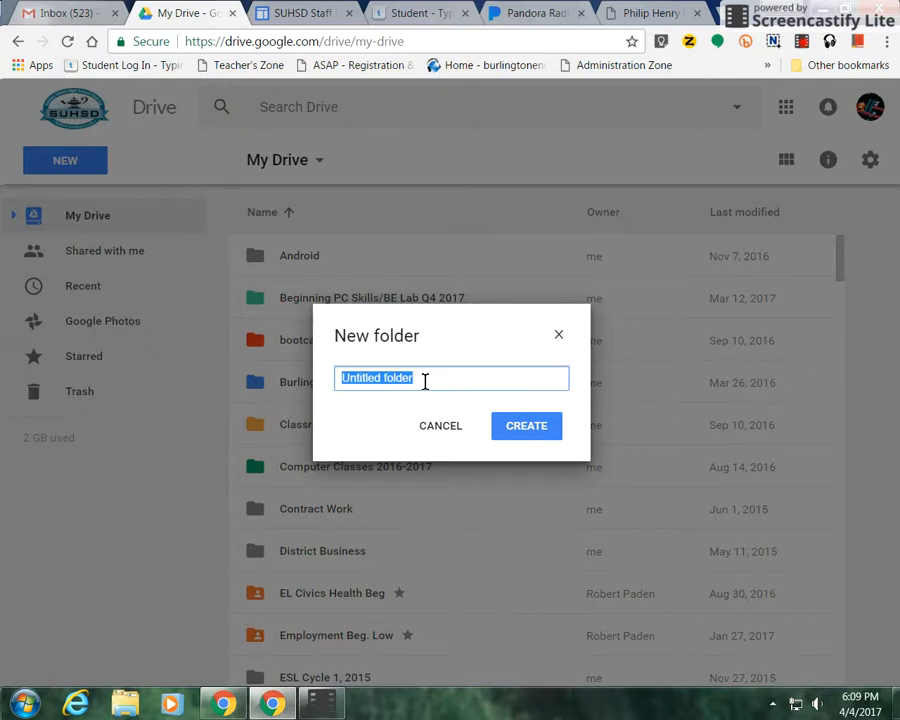
{"action": "type", "text": "Q4 "}
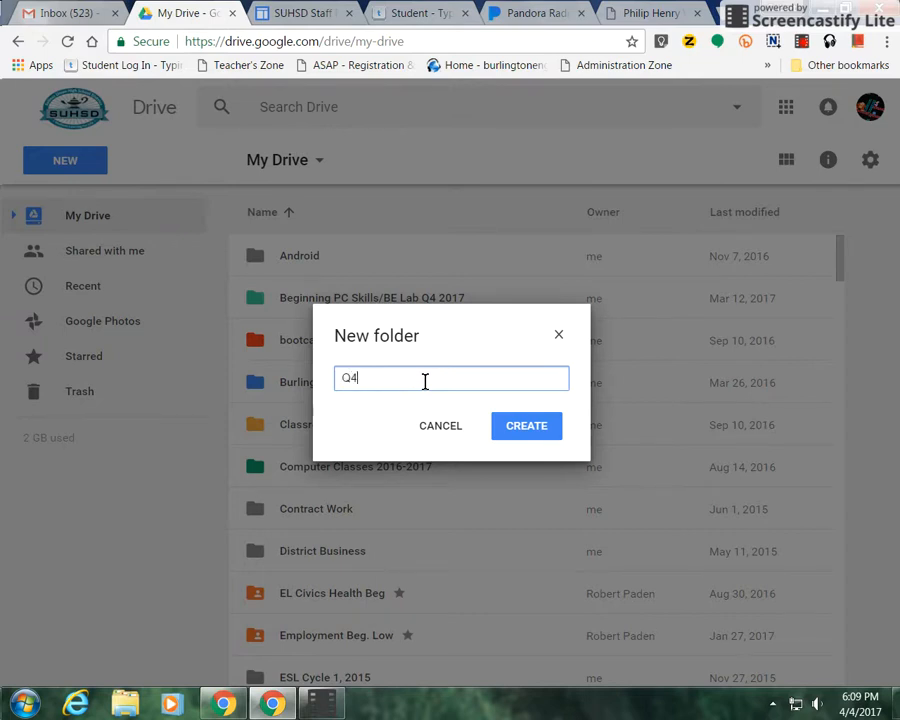
{"action": "type", "text": "2017"}
{"action": "key", "text": "BackSpace"}
{"action": "key", "text": "BackSpace"}
{"action": "key", "text": "BackSpace"}
{"action": "key", "text": "BackSpace"}
{"action": "key", "text": "BackSpace"}
{"action": "key", "text": "BackSpace"}
{"action": "key", "text": "BackSpace"}
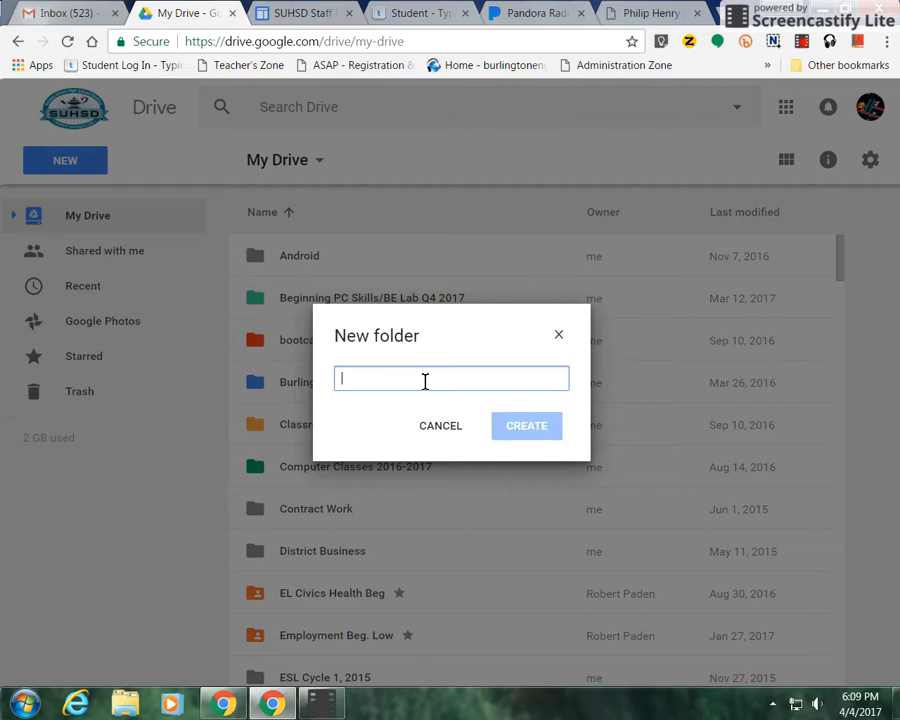
{"action": "type", "text": "something else"}
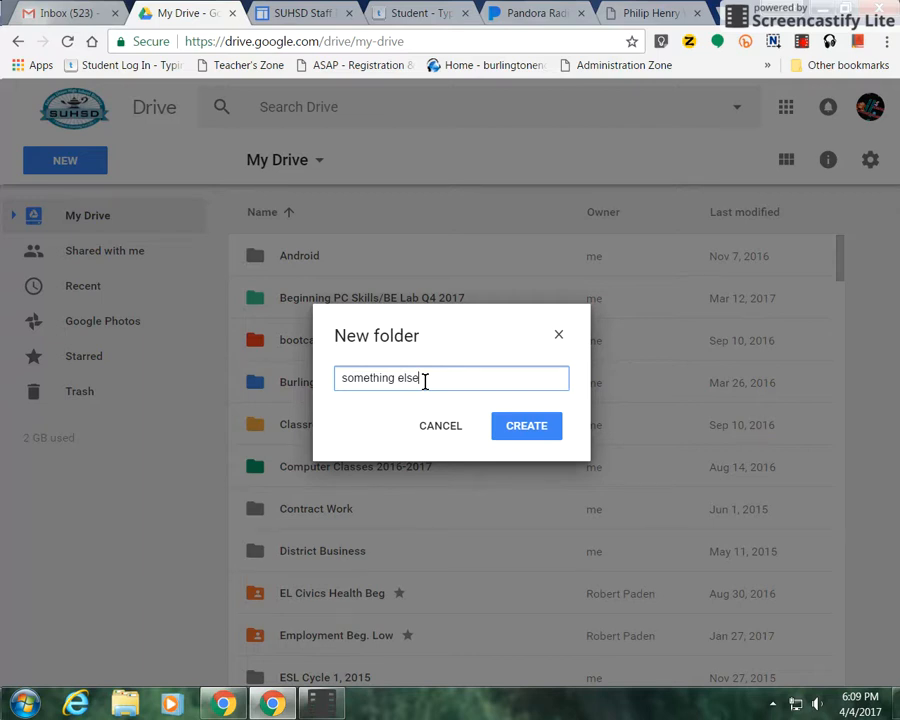
{"action": "left_click", "coordinate": [526, 427]}
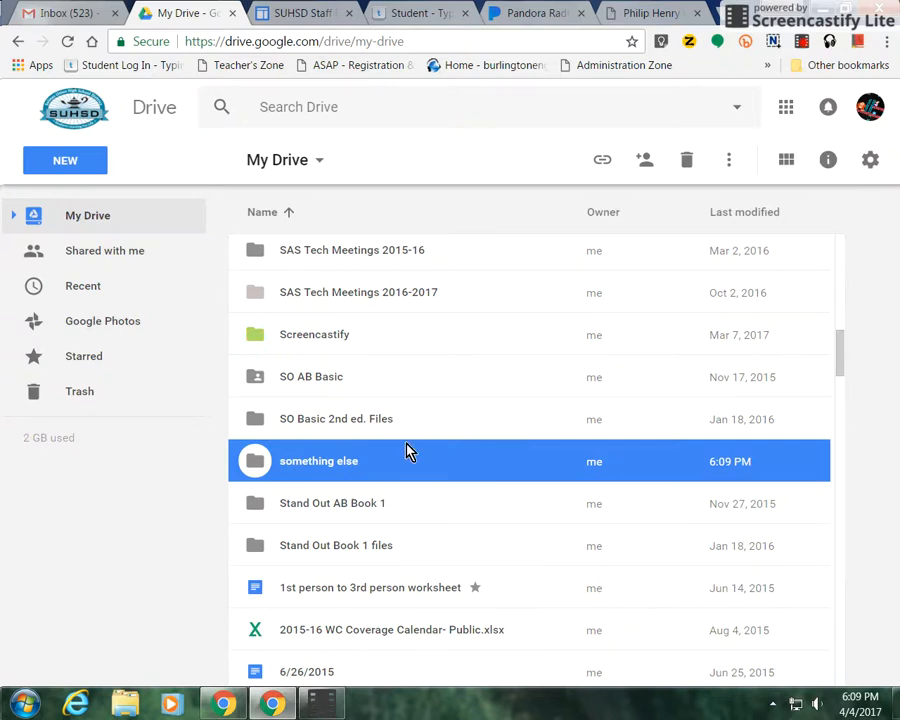
Change the colour of the "something else" folder to red
{"action": "left_click", "coordinate": [276, 502]}
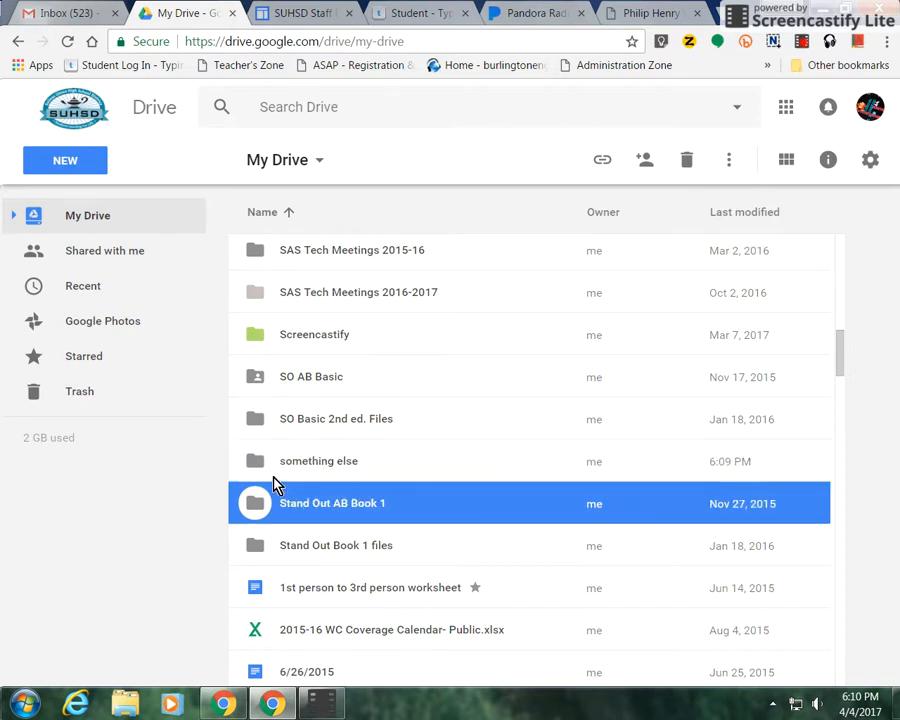
{"action": "left_click", "coordinate": [276, 476]}
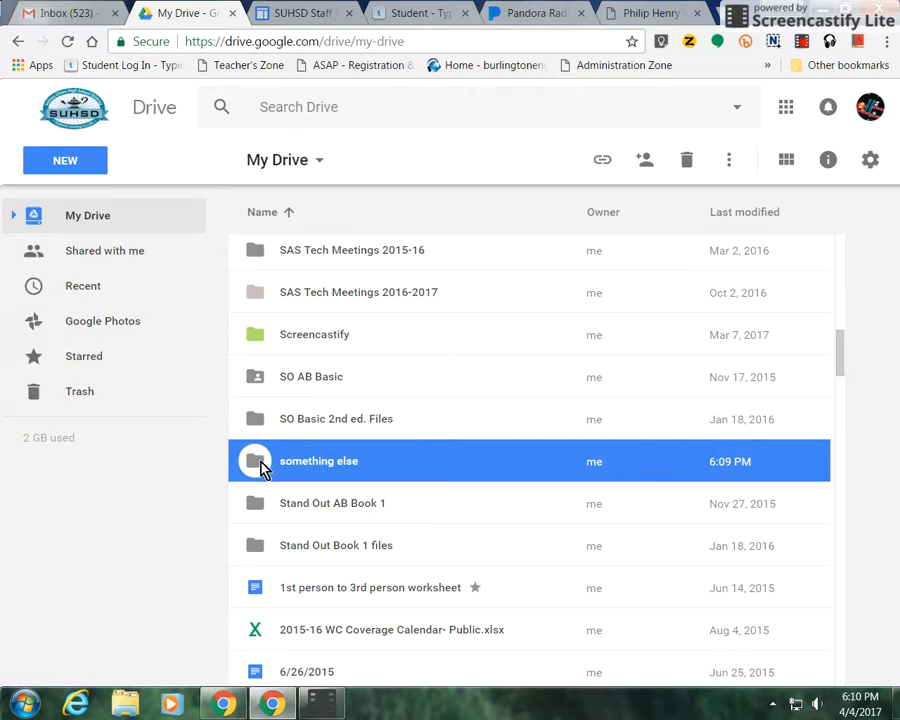
{"action": "right_click", "coordinate": [262, 470]}
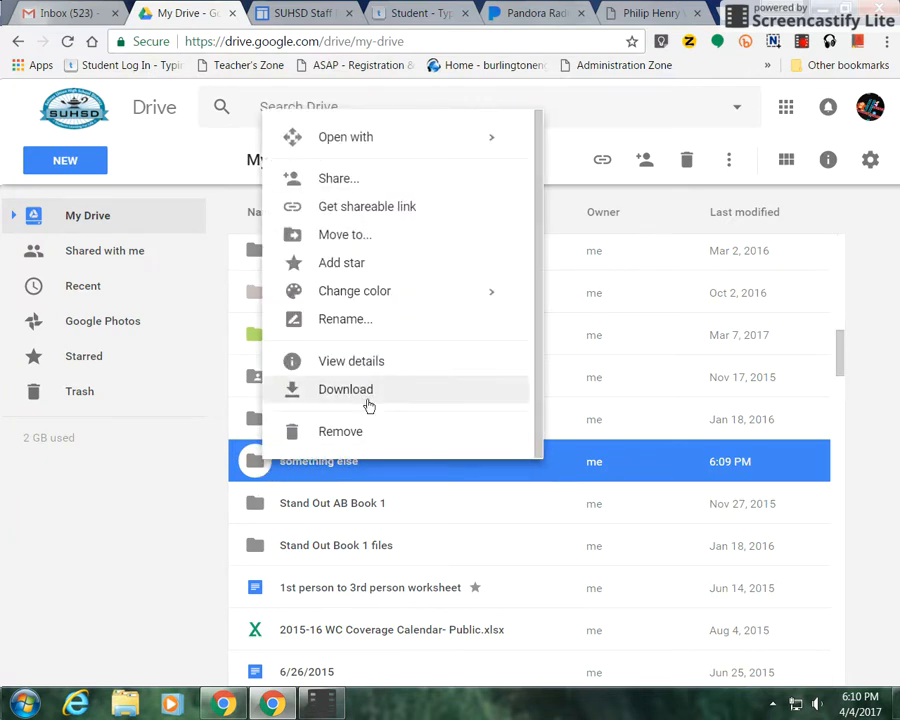
{"action": "mouse_move", "coordinate": [408, 297]}
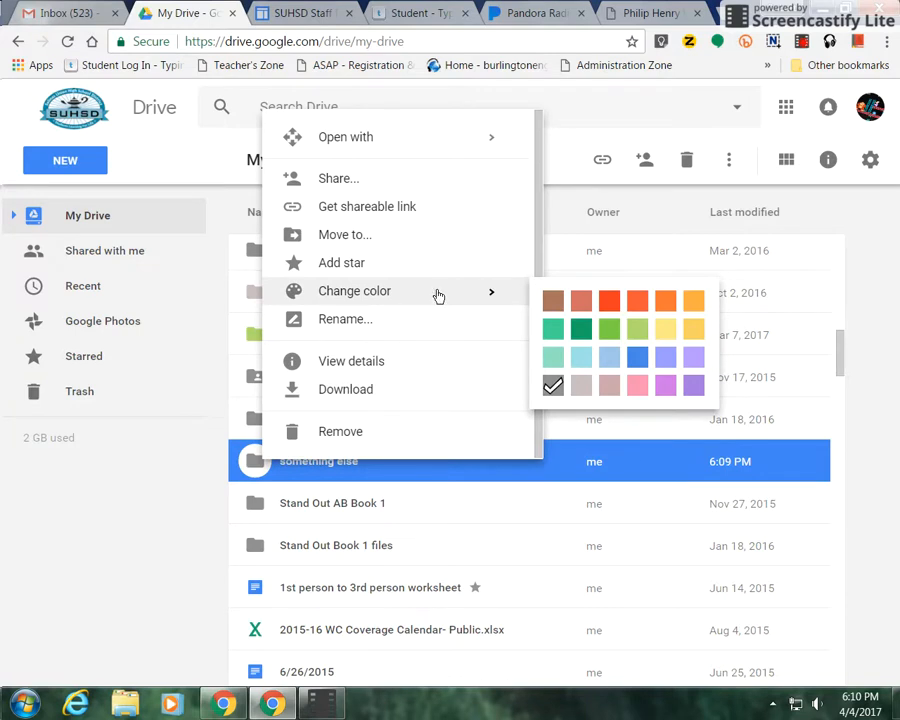
{"action": "left_click", "coordinate": [606, 304]}
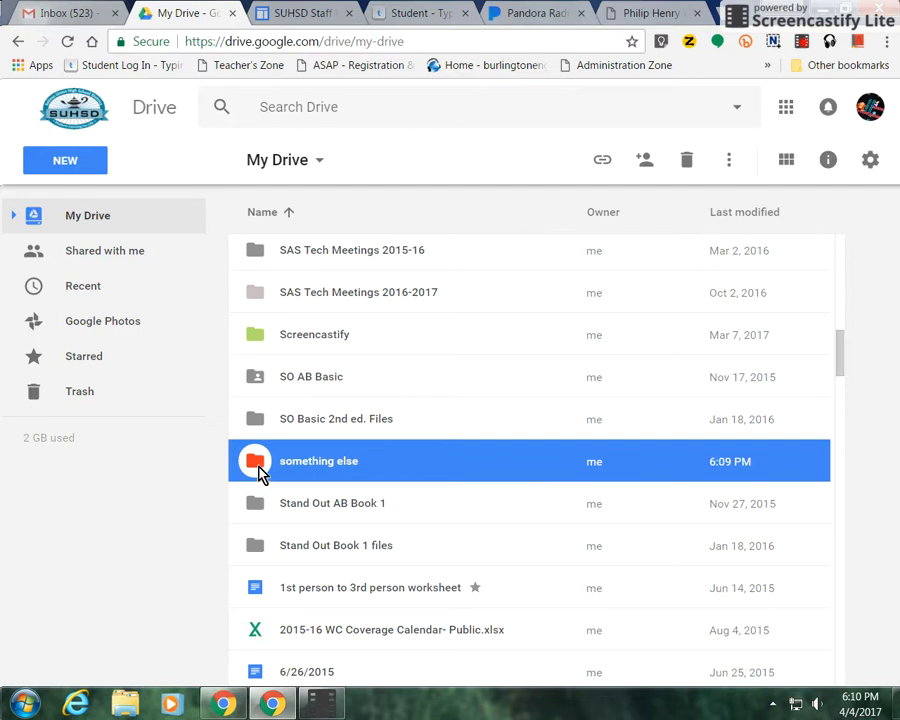
{"action": "left_click", "coordinate": [171, 528]}
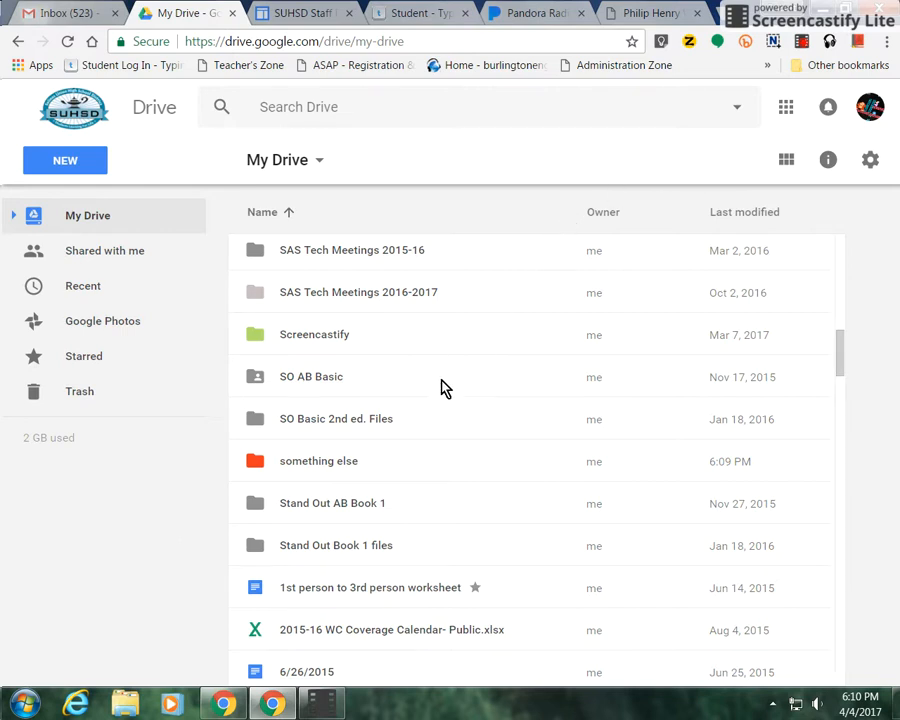
{"action": "left_click", "coordinate": [317, 475]}
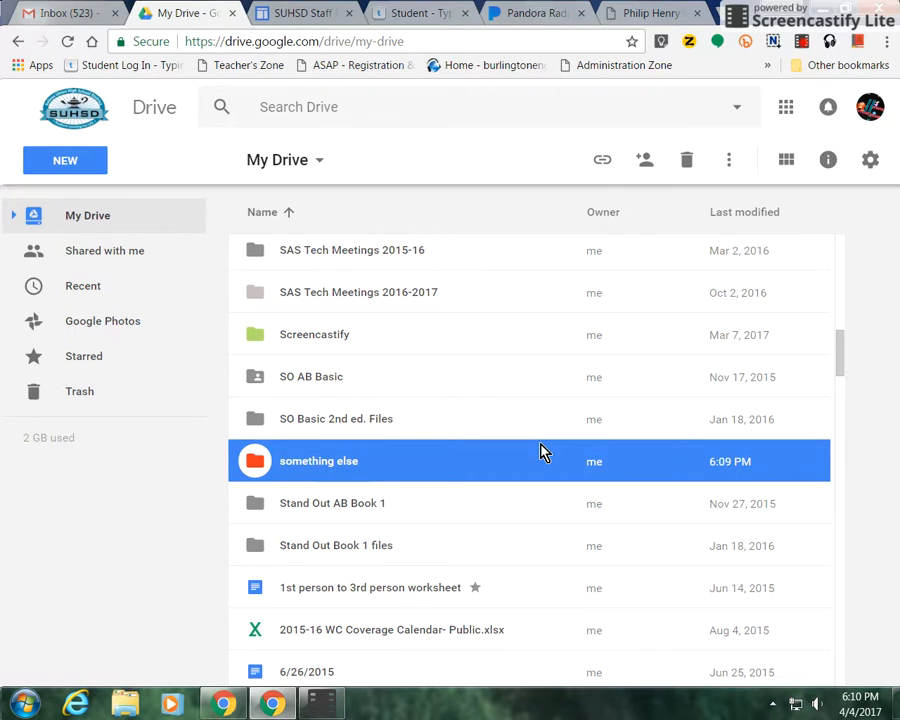
{"action": "left_click", "coordinate": [728, 166]}
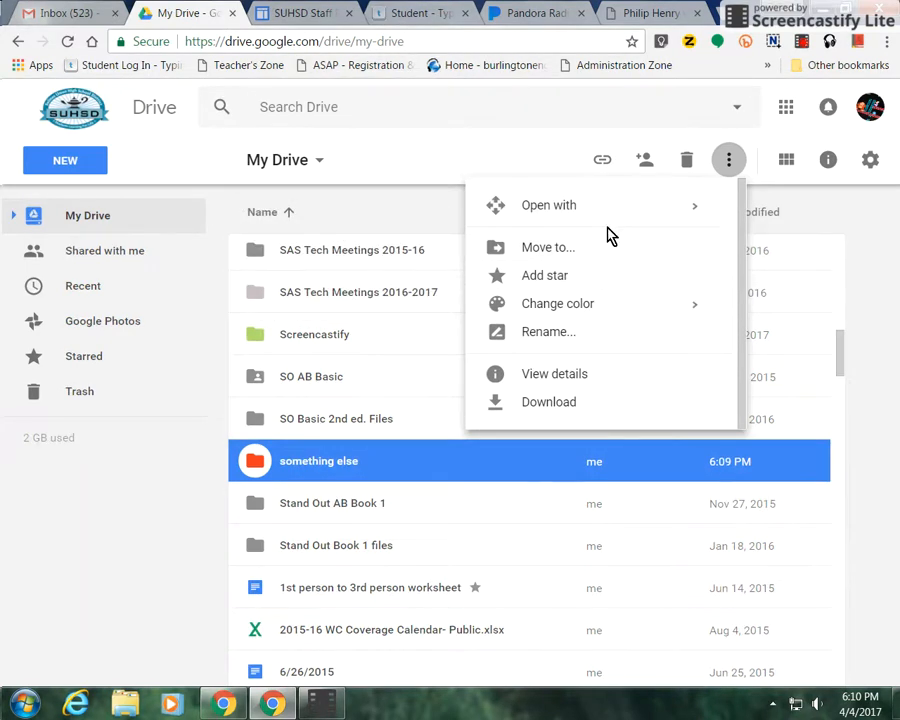
{"action": "left_click", "coordinate": [676, 140]}
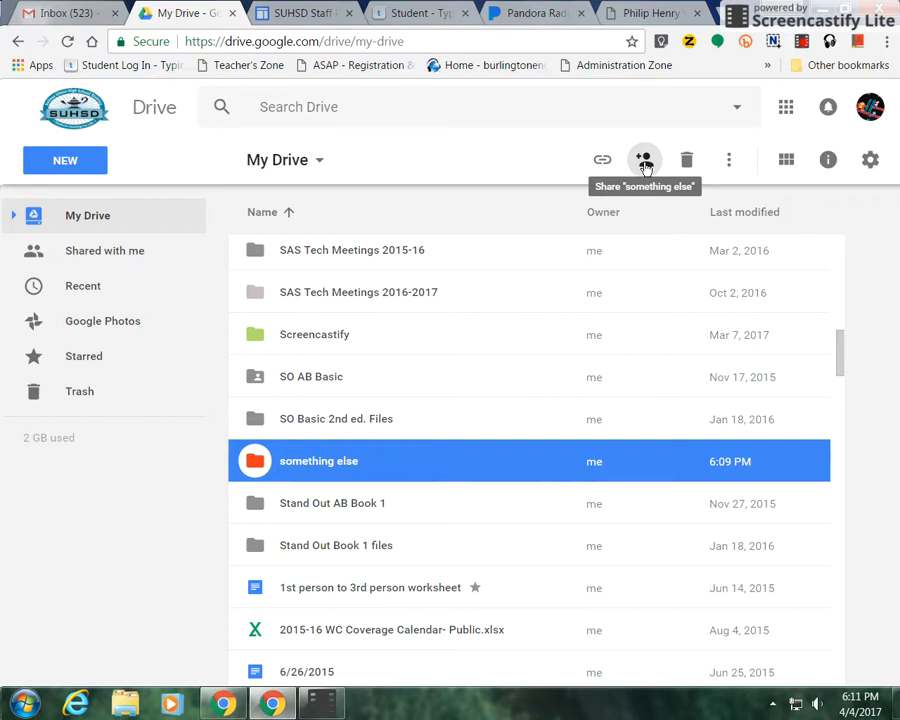
{"action": "right_click", "coordinate": [334, 464]}
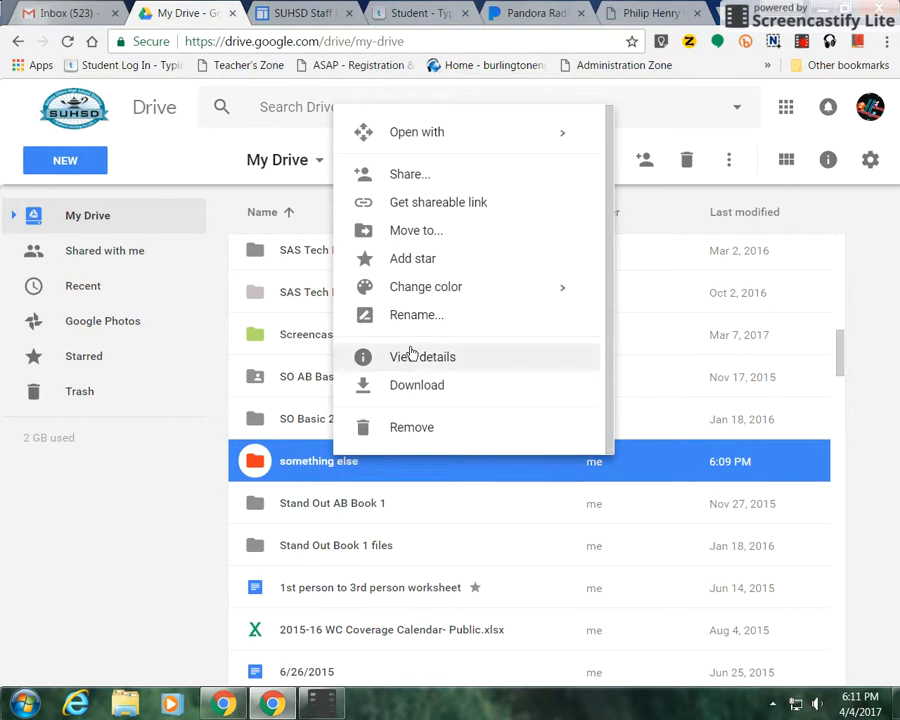
{"action": "left_click", "coordinate": [420, 316]}
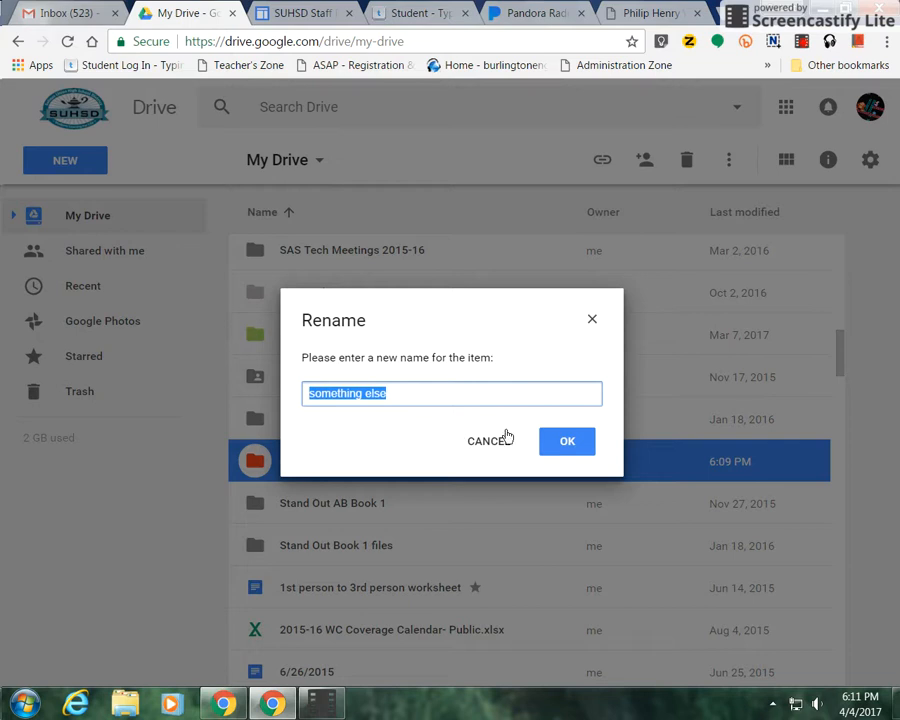
{"action": "left_click", "coordinate": [507, 446]}
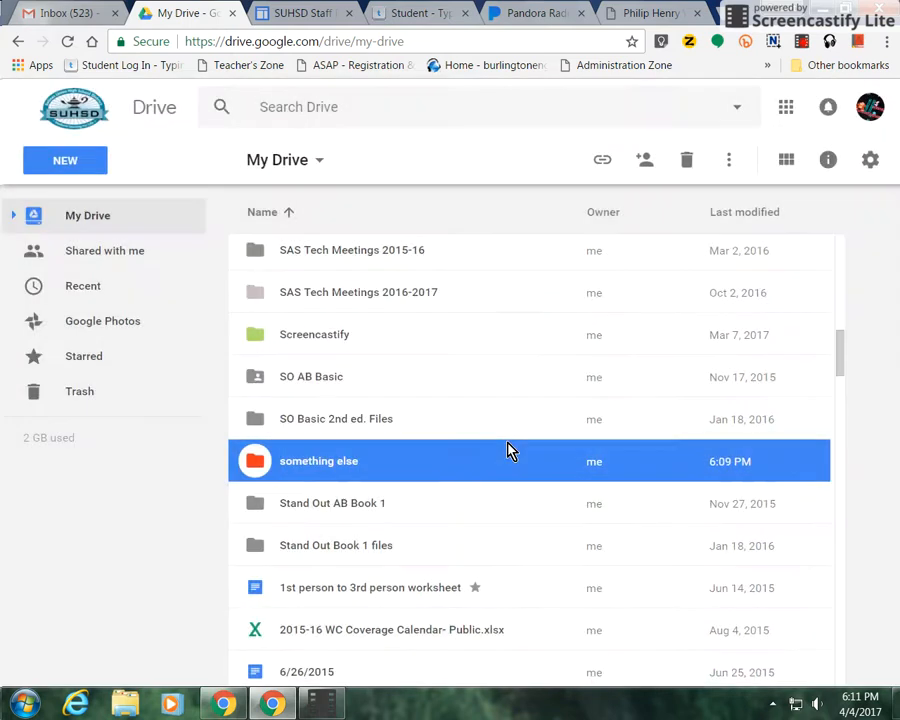
Rename the "something else" folder to "something special"
{"action": "right_click", "coordinate": [367, 462]}
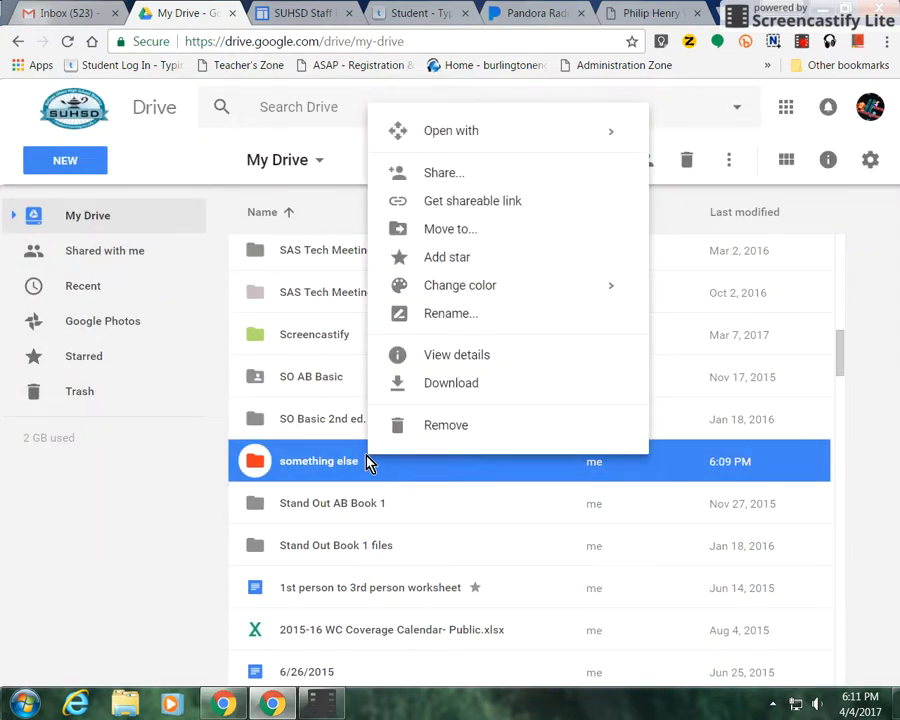
{"action": "left_click", "coordinate": [452, 314]}
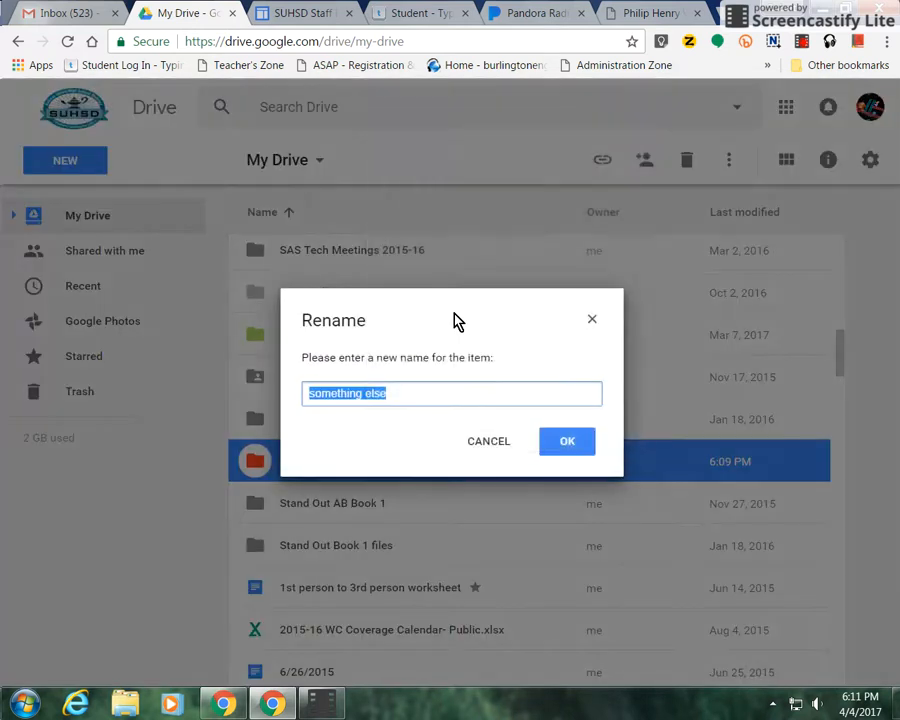
{"action": "left_click", "coordinate": [387, 397]}
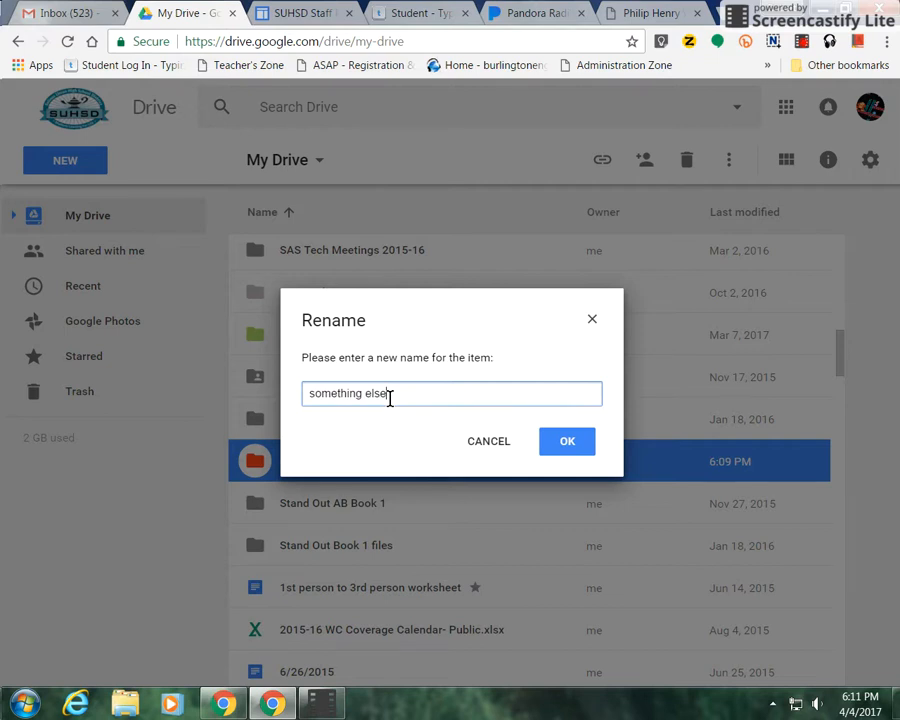
{"action": "key", "text": "BackSpace"}
{"action": "key", "text": "BackSpace"}
{"action": "key", "text": "BackSpace"}
{"action": "key", "text": "BackSpace"}
{"action": "type", "text": "special"}
{"action": "left_click", "coordinate": [557, 442]}
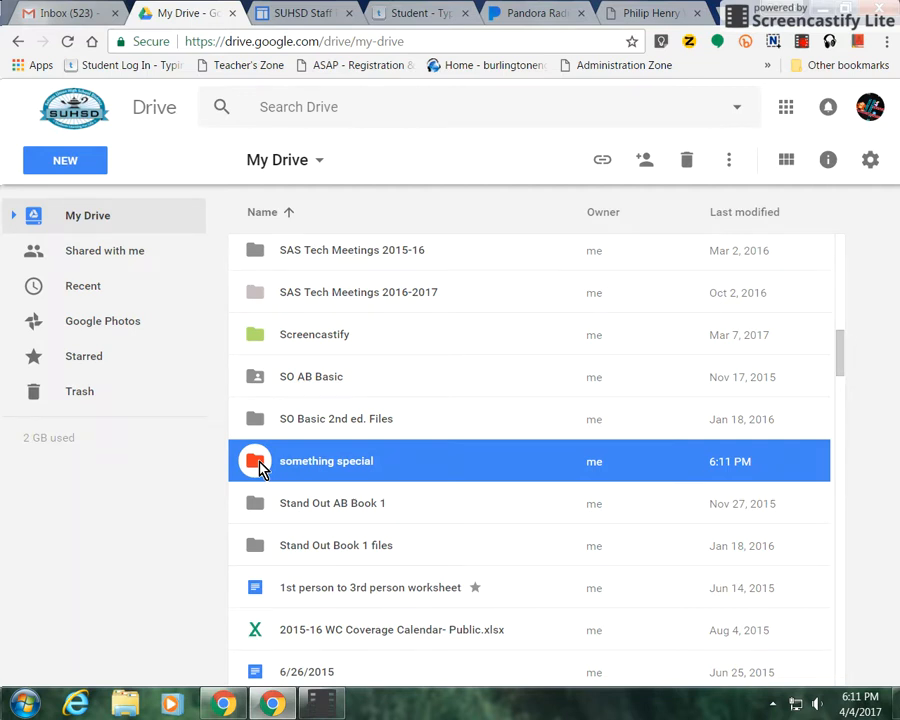
Open the "something special" folder and look over the actions available for it
{"action": "double_click", "coordinate": [262, 465]}
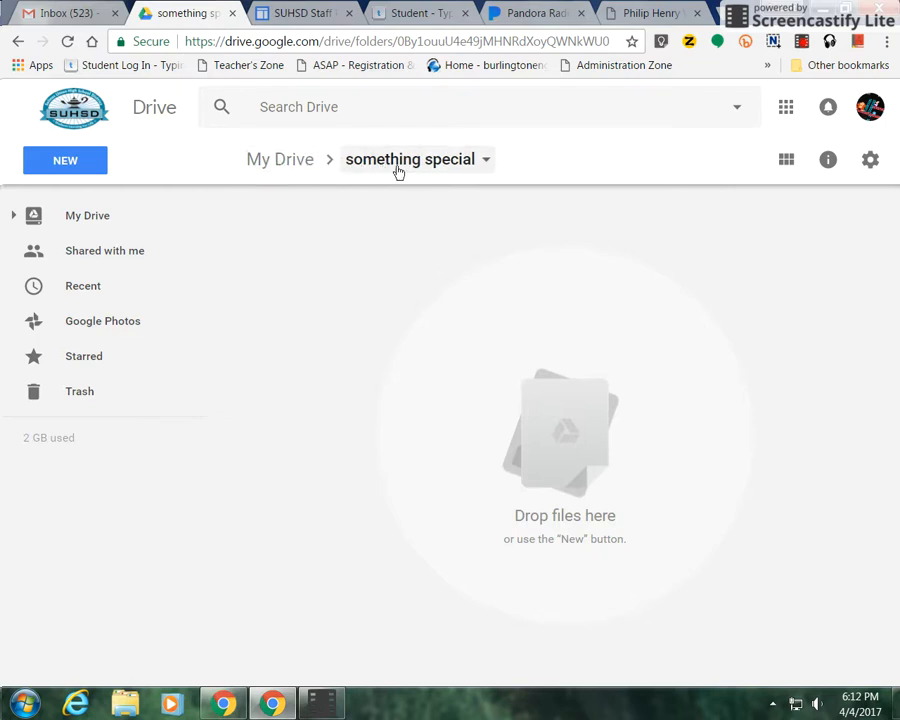
{"action": "left_click", "coordinate": [486, 170]}
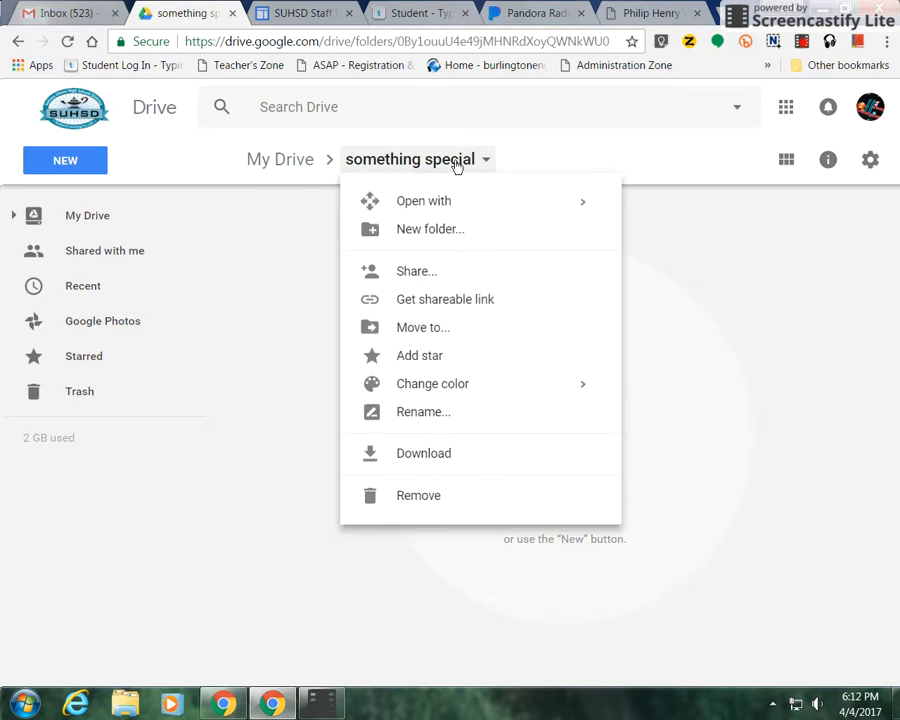
{"action": "mouse_move", "coordinate": [460, 205]}
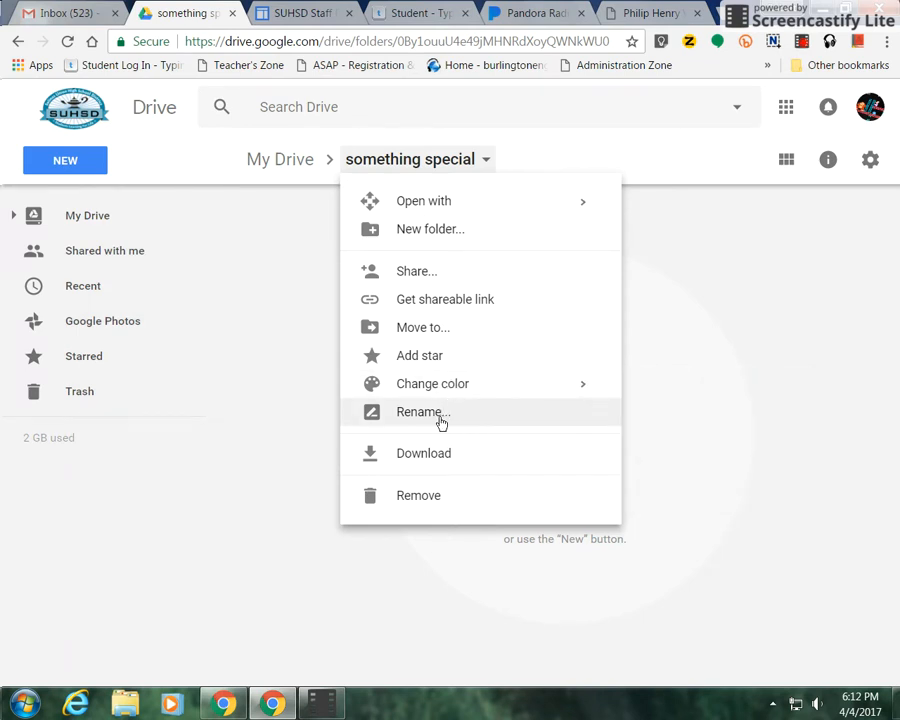
{"action": "left_click", "coordinate": [655, 362]}
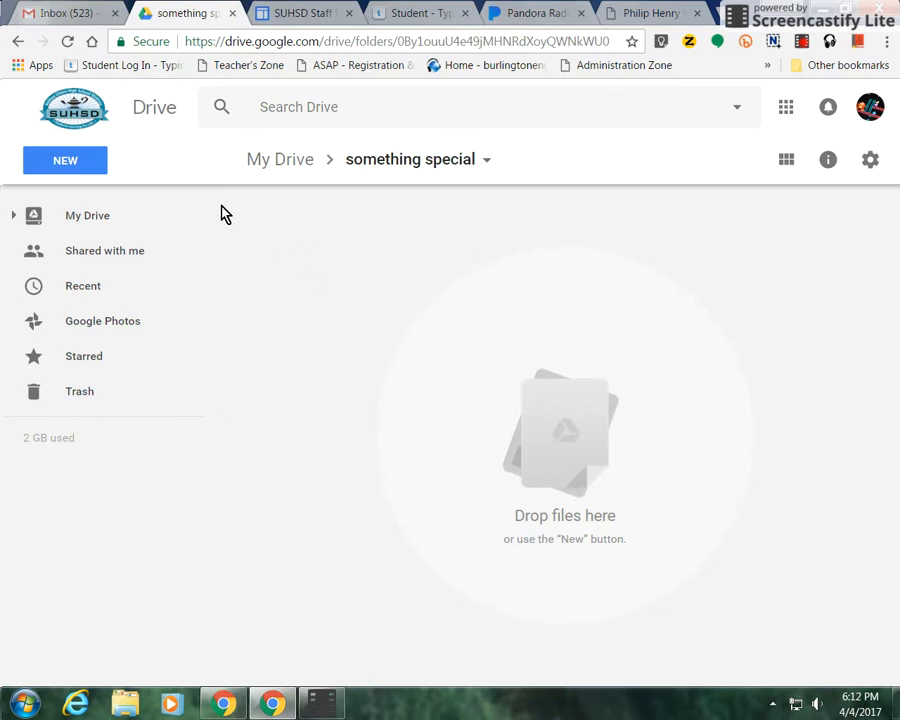
Create a subfolder named "photos of my kids" inside the "something special" folder
{"action": "left_click", "coordinate": [94, 166]}
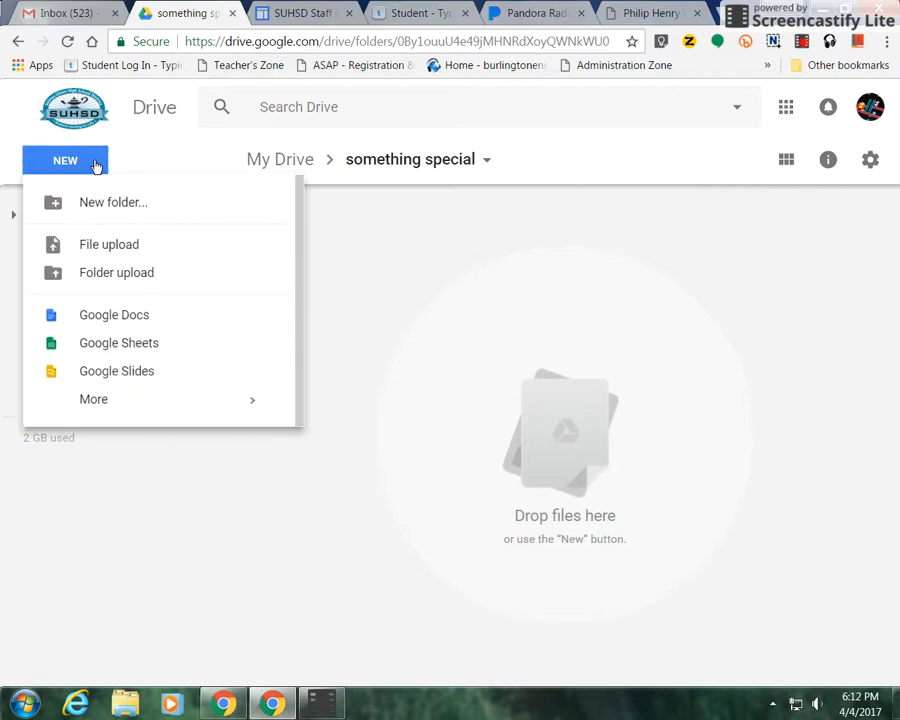
{"action": "left_click", "coordinate": [89, 214]}
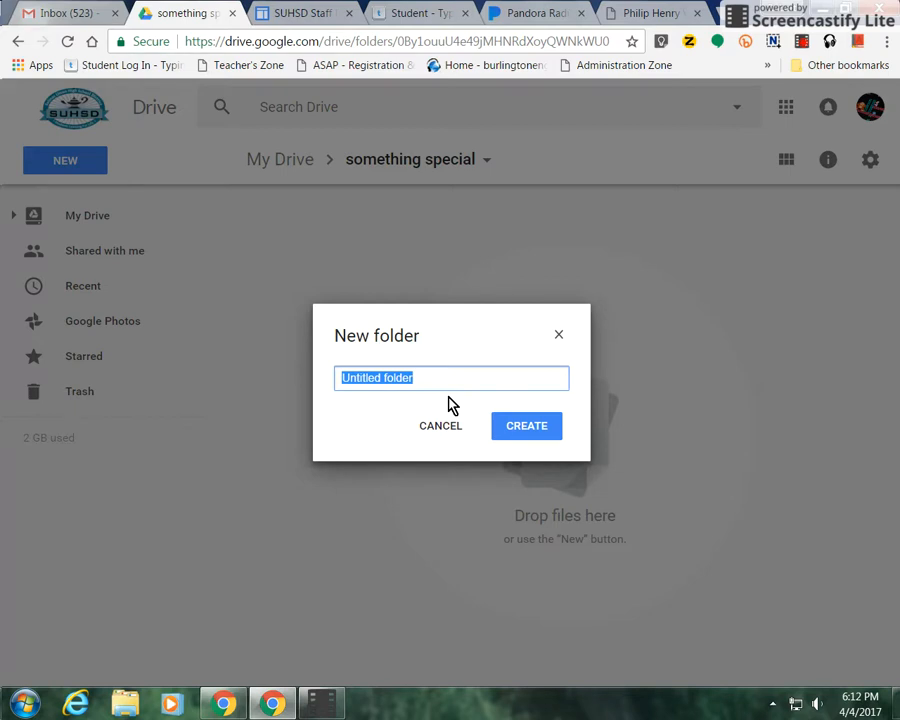
{"action": "type", "text": "photos"}
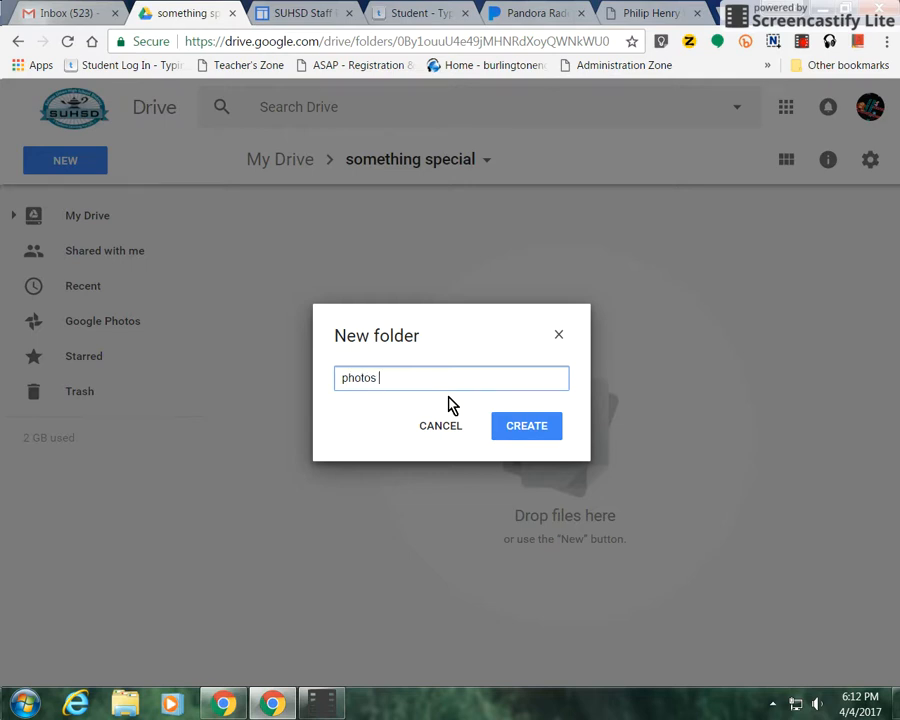
{"action": "type", "text": " of kids"}
{"action": "type", "text": "ids"}
{"action": "left_click", "coordinate": [547, 441]}
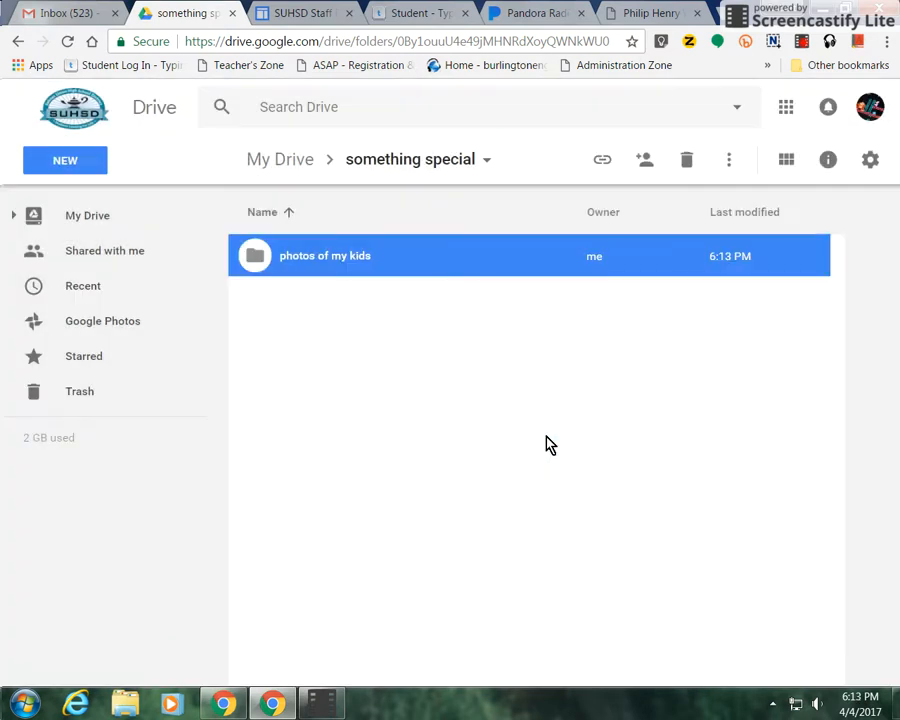
{"action": "left_click", "coordinate": [308, 312]}
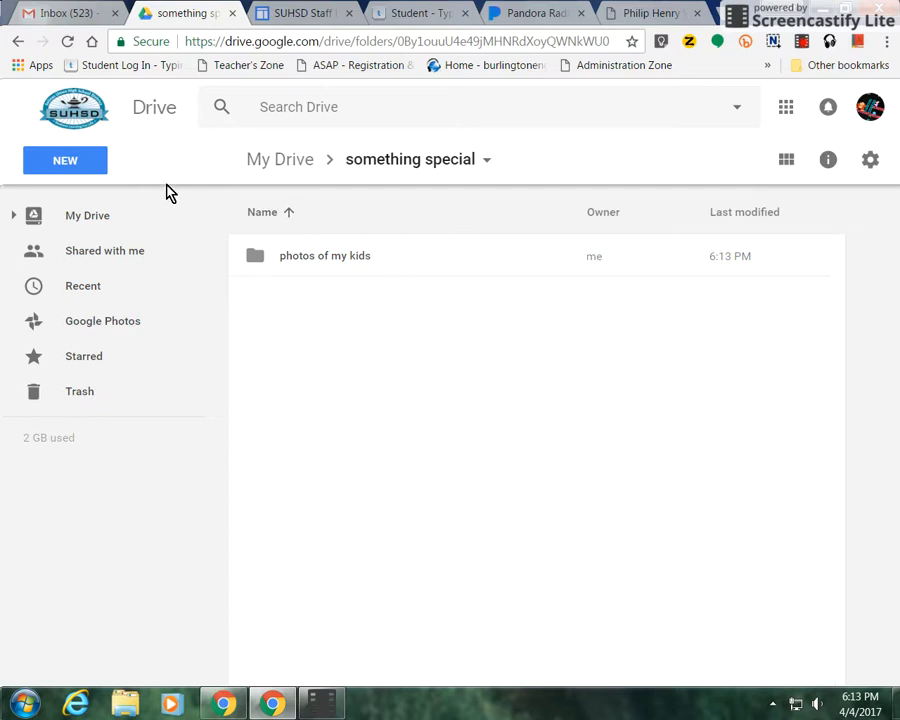
Create a subfolder named "important records and documents" inside the "something special" folder
{"action": "left_click", "coordinate": [83, 168]}
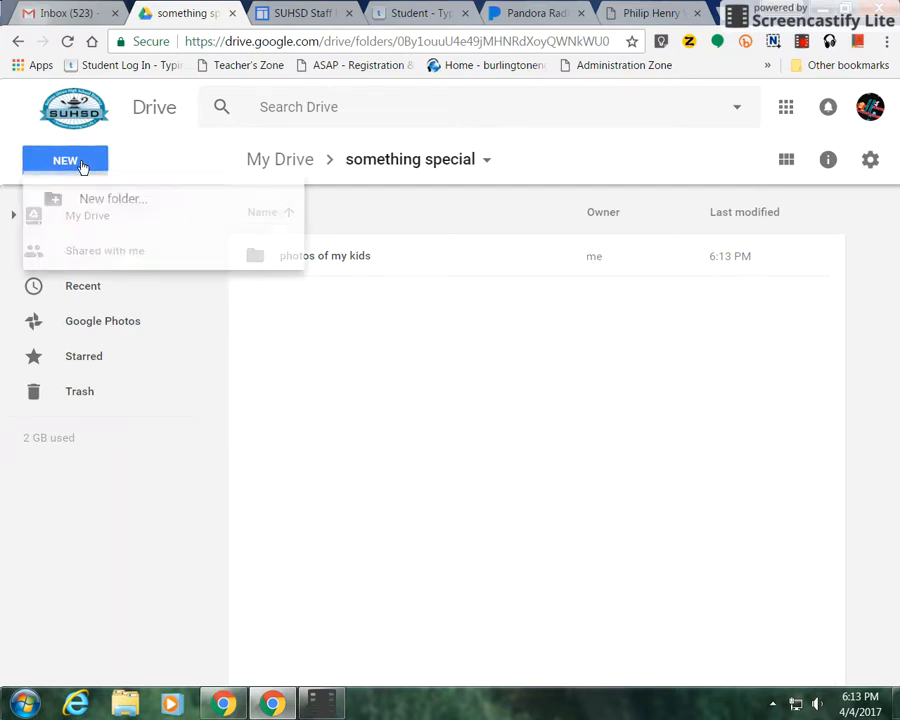
{"action": "left_click", "coordinate": [104, 205]}
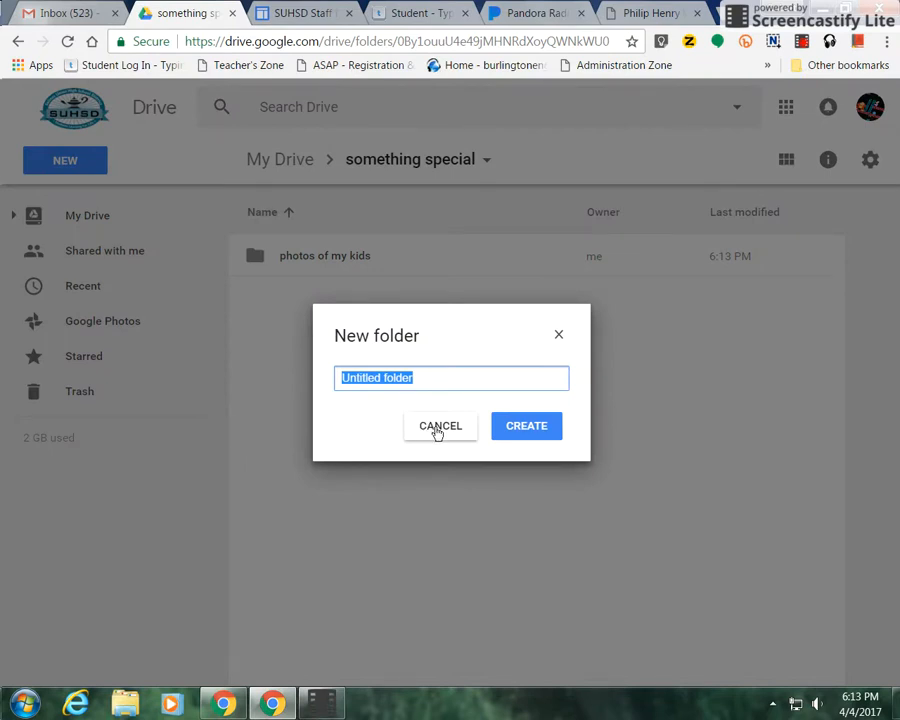
{"action": "type", "text": "important "}
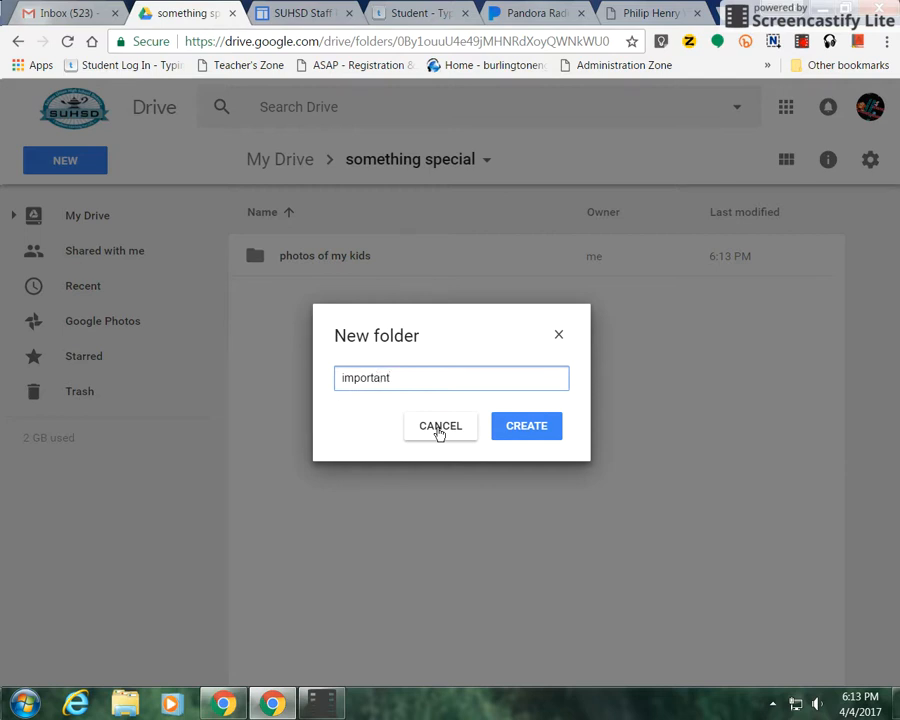
{"action": "type", "text": "records and documents"}
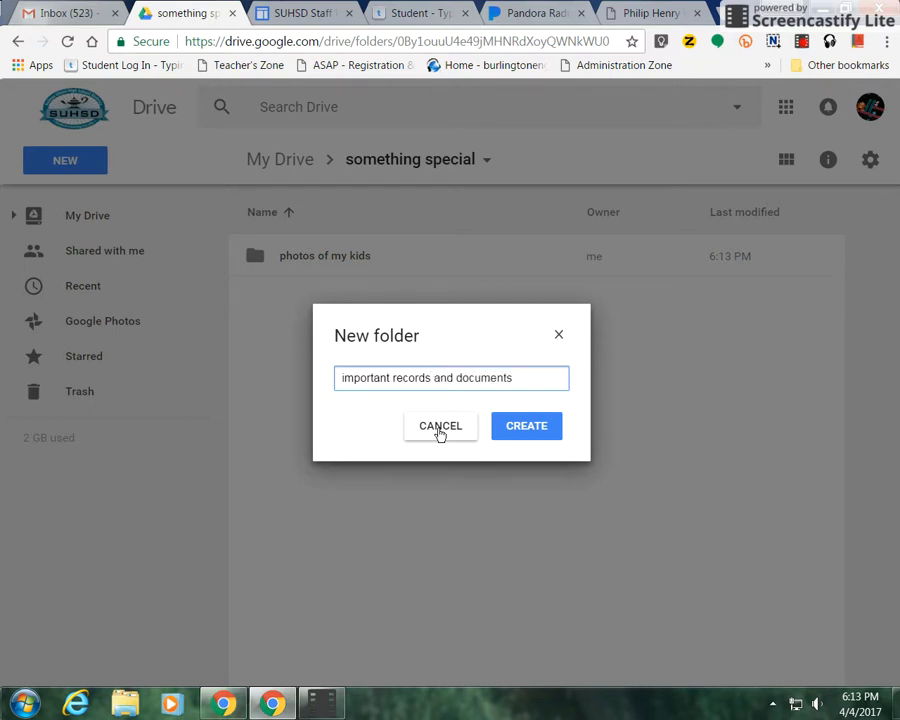
{"action": "left_click", "coordinate": [540, 430]}
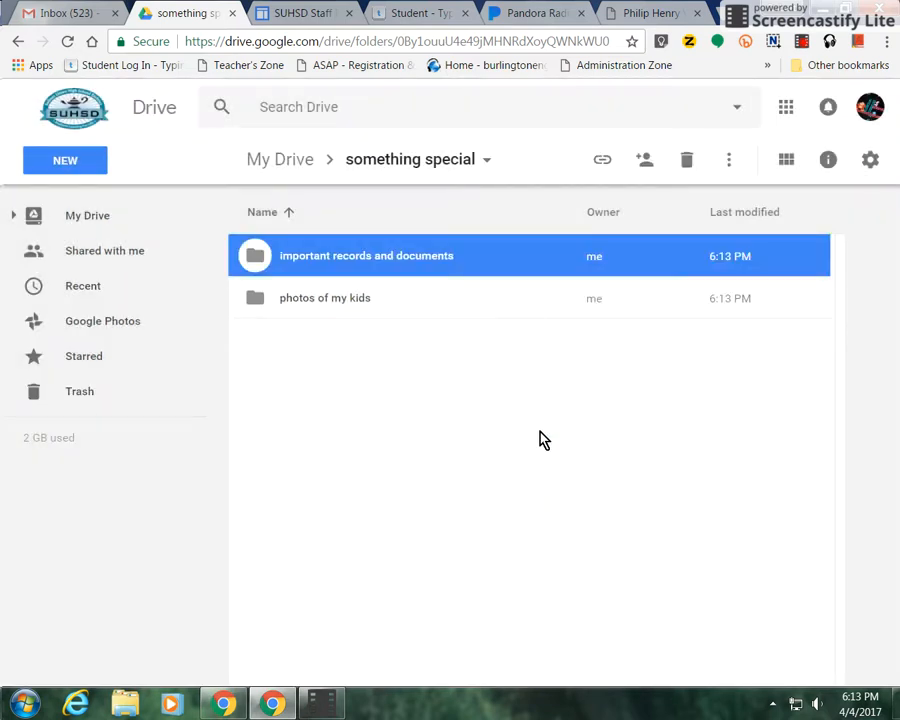
{"action": "left_click", "coordinate": [359, 369]}
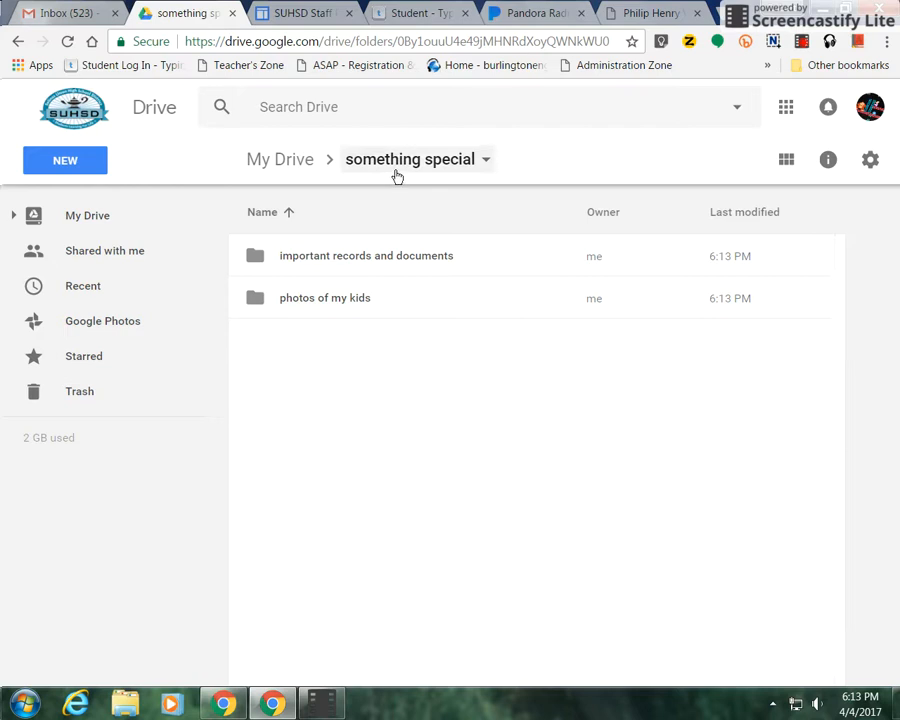
Open the "important records and documents" subfolder and return to its parent folder "something special", twice
{"action": "double_click", "coordinate": [252, 262]}
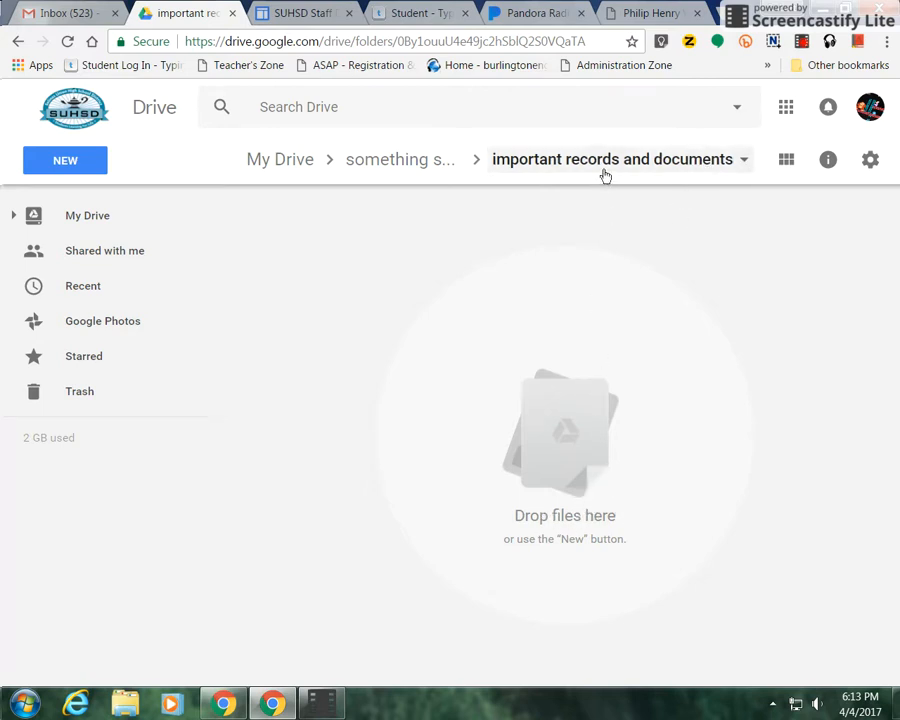
{"action": "left_click", "coordinate": [430, 171]}
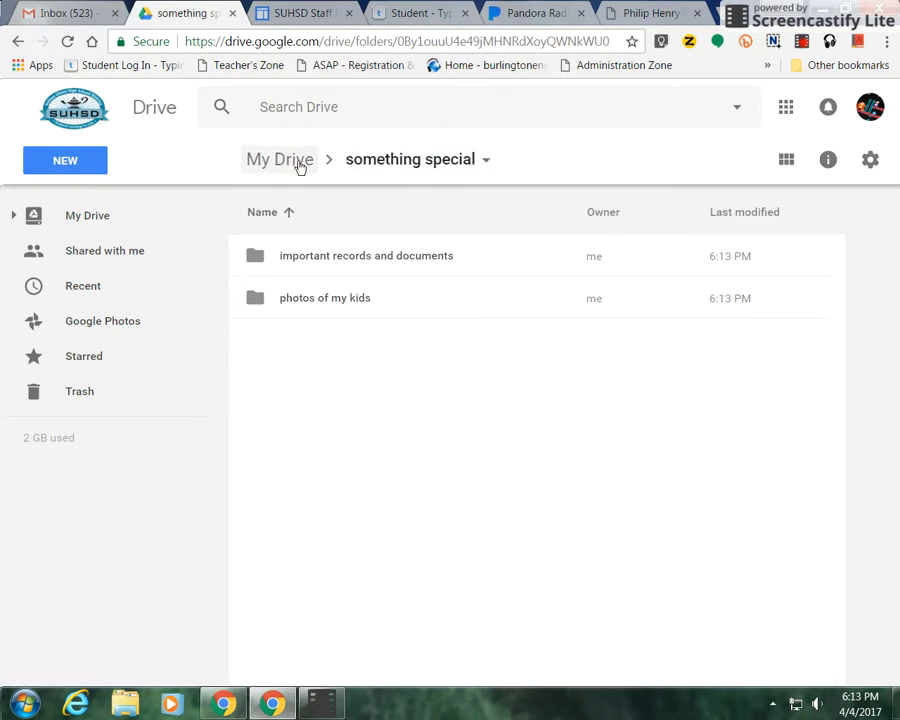
{"action": "double_click", "coordinate": [252, 261]}
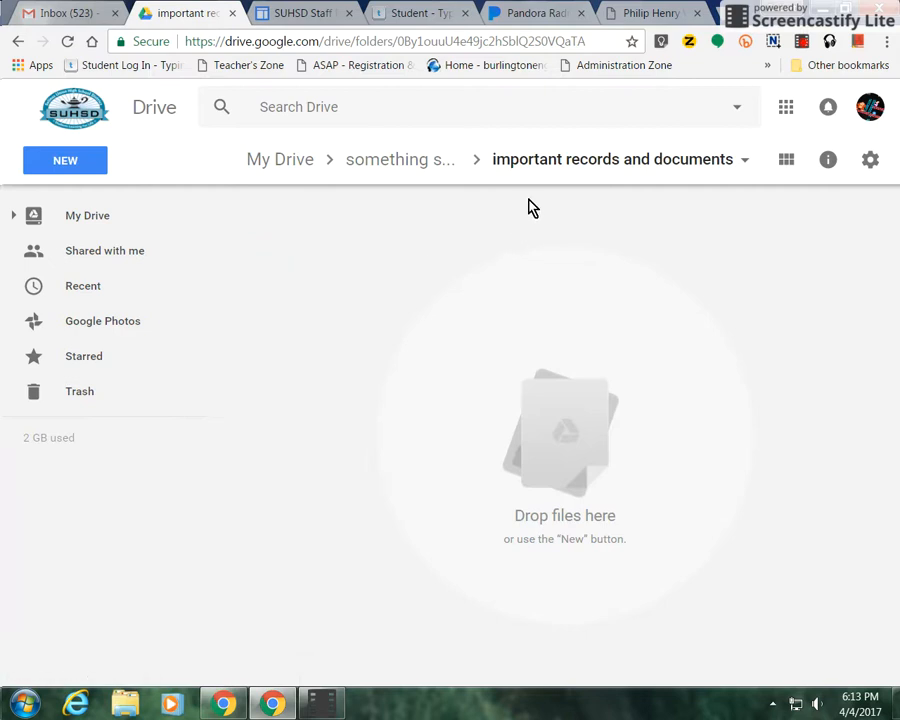
{"action": "left_click", "coordinate": [424, 165]}
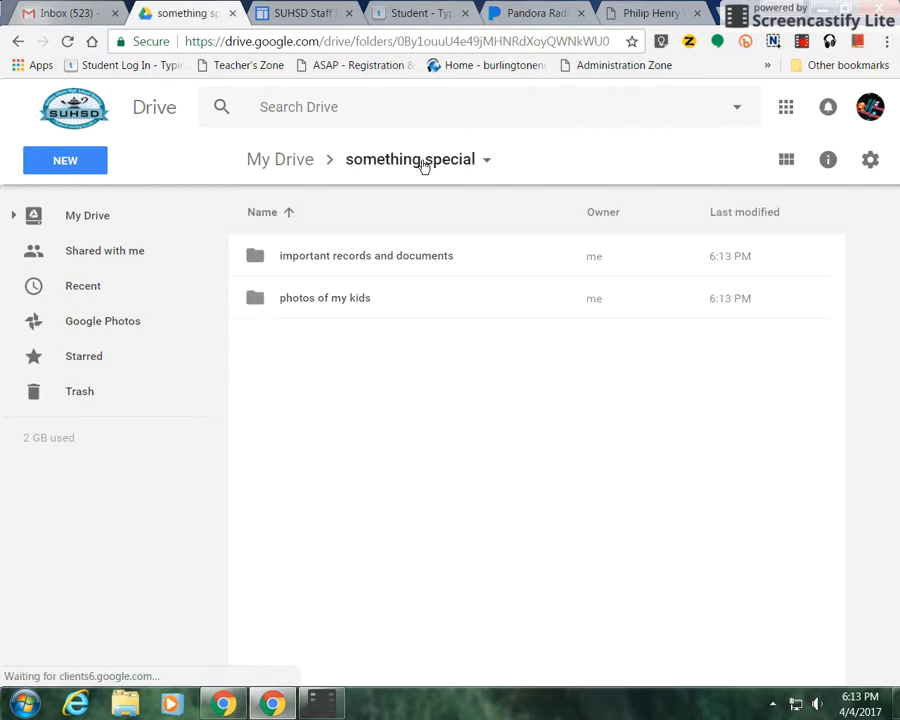
Navigate from My Drive through "something special" into "important records and documents", and return to "something special"
{"action": "left_click", "coordinate": [283, 168]}
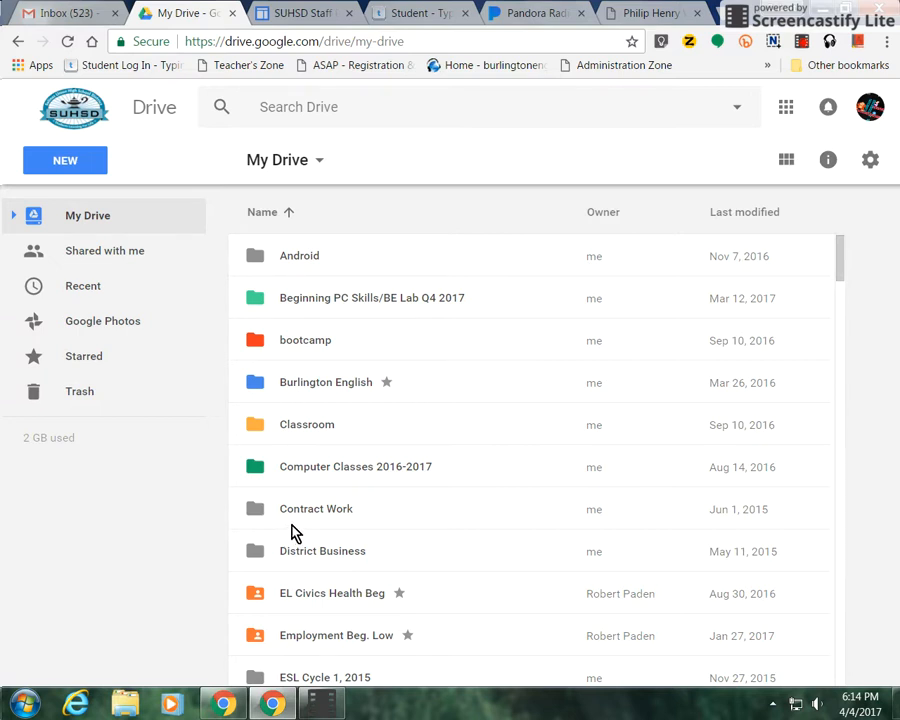
{"action": "scroll", "coordinate": [292, 535], "scroll_direction": "down", "scroll_amount": 3}
{"action": "scroll", "coordinate": [292, 533], "scroll_direction": "down", "scroll_amount": 5}
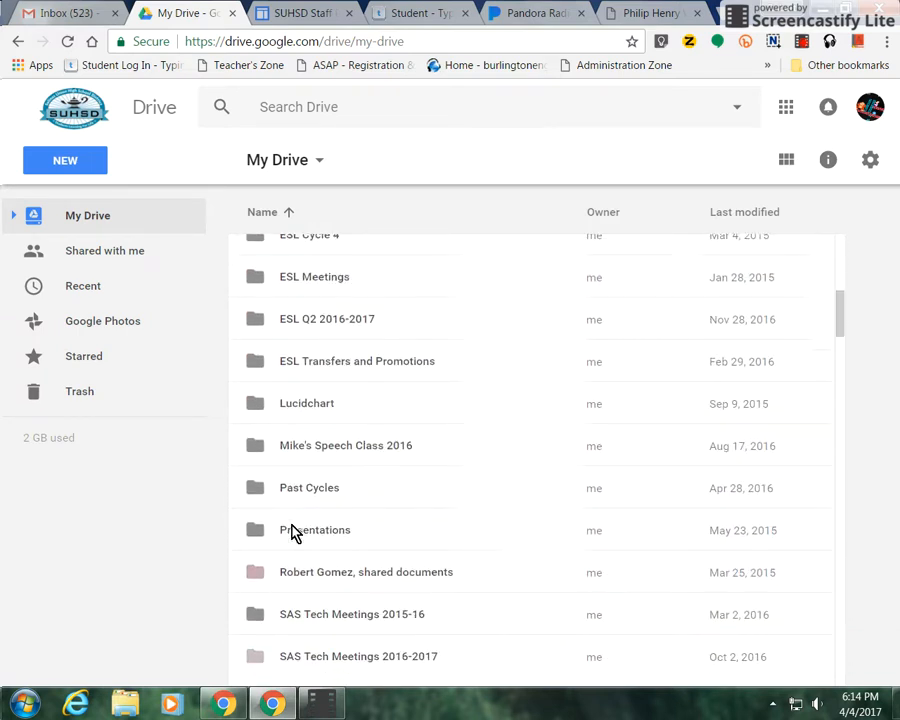
{"action": "scroll", "coordinate": [292, 533], "scroll_direction": "down", "scroll_amount": 2}
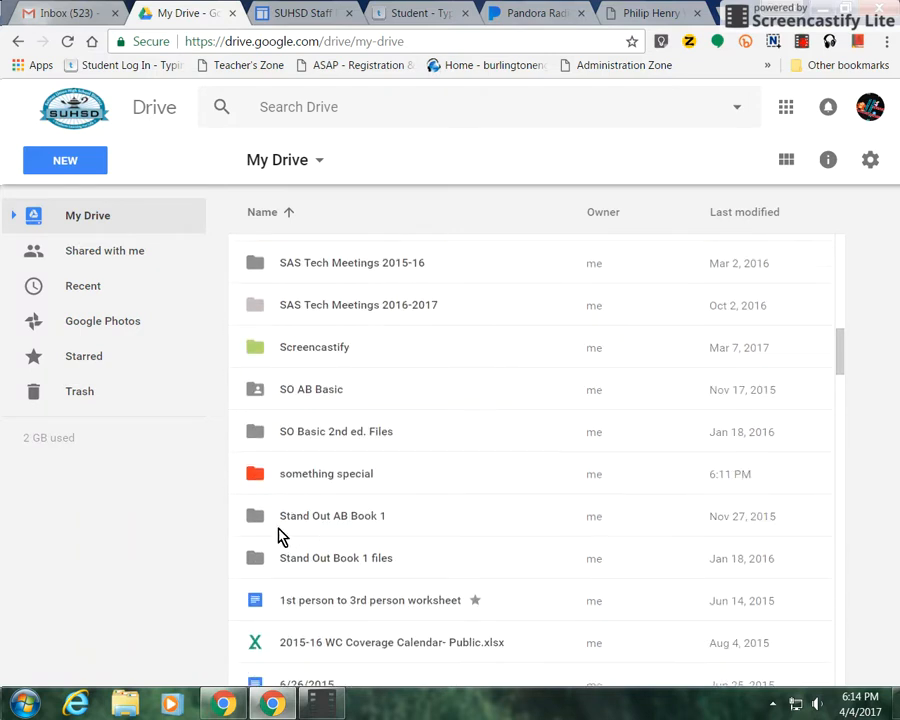
{"action": "double_click", "coordinate": [252, 477]}
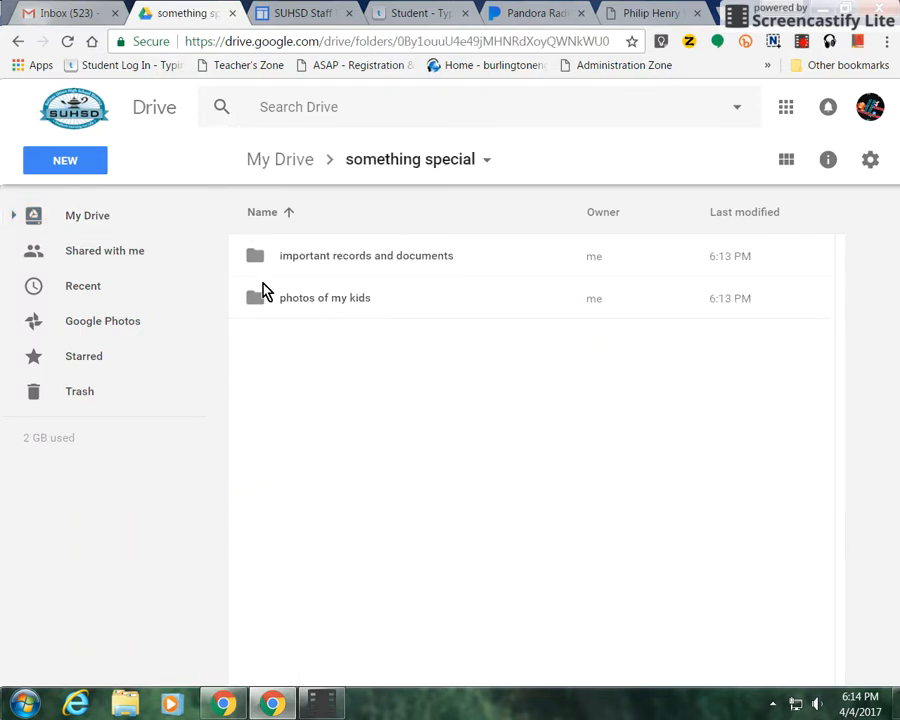
{"action": "left_click", "coordinate": [255, 267]}
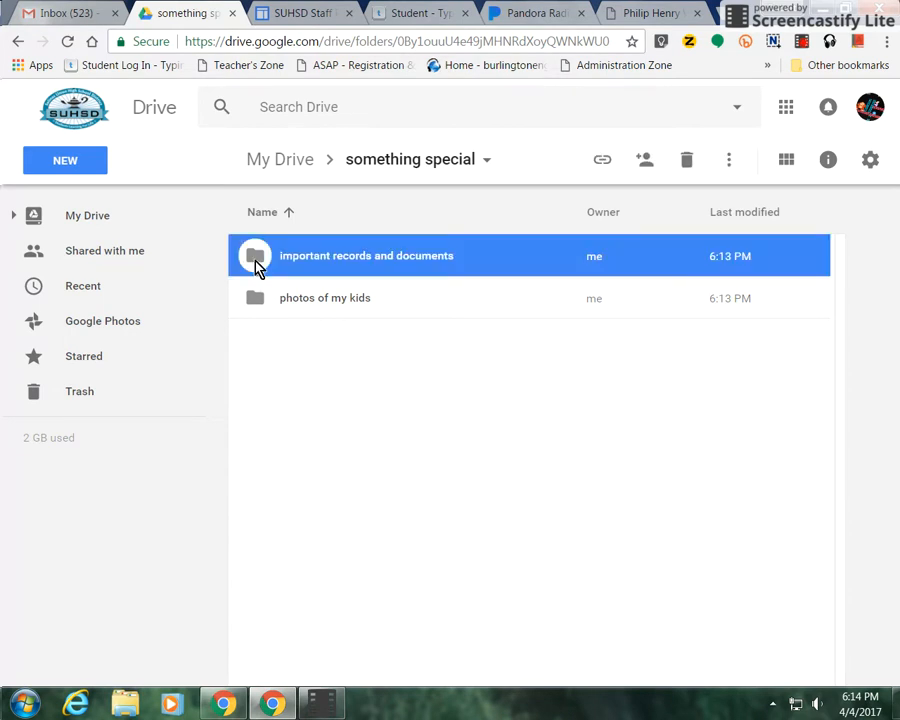
{"action": "double_click", "coordinate": [256, 266]}
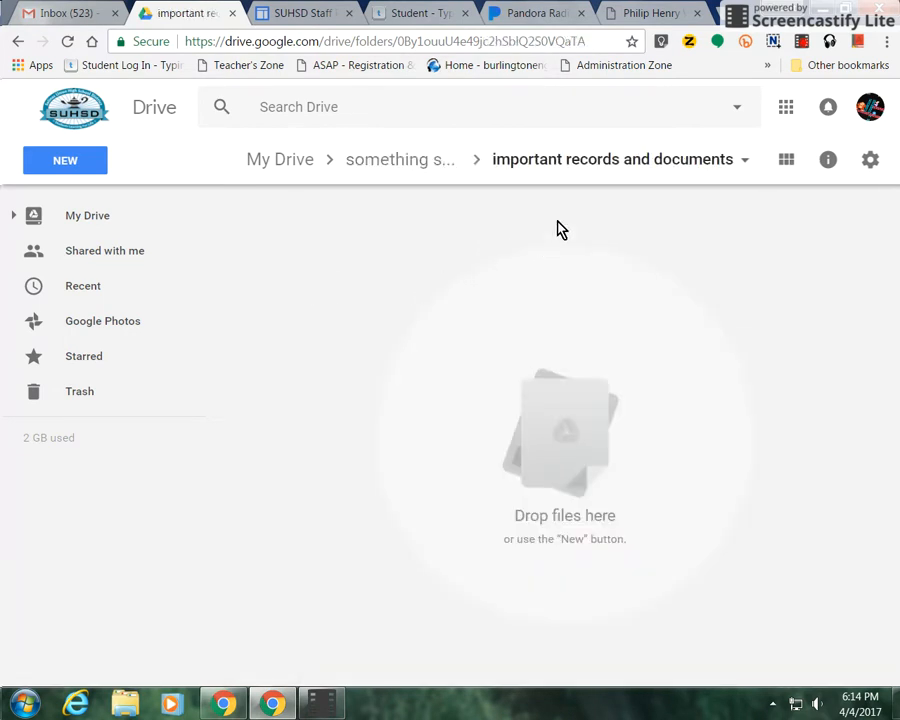
{"action": "left_click", "coordinate": [403, 166]}
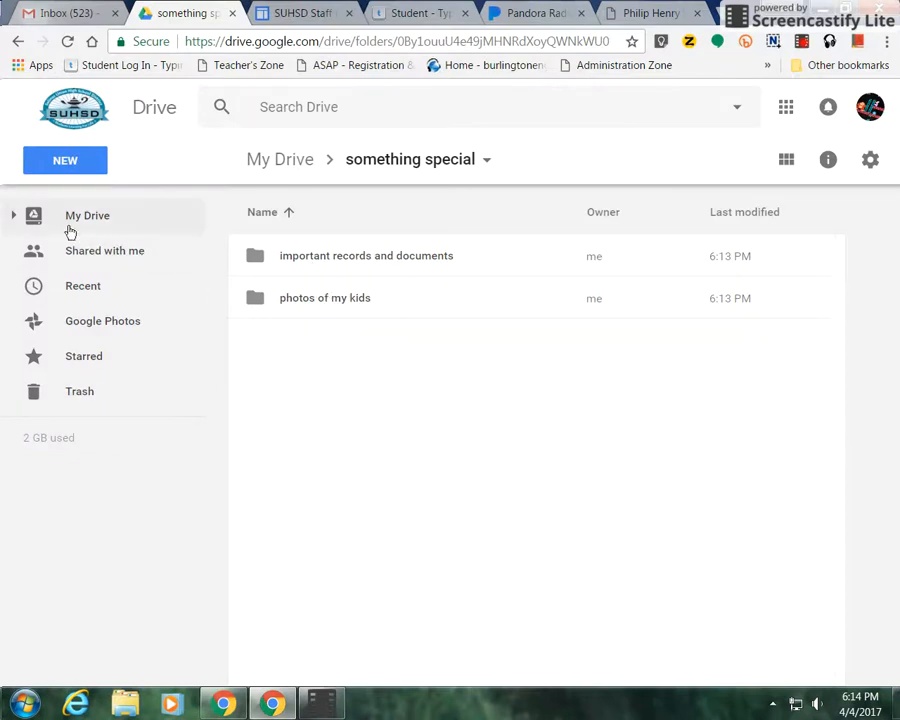
Expand the My Drive folder tree to view the subfolders of "something special", and collapse the tree again
{"action": "left_click", "coordinate": [13, 217]}
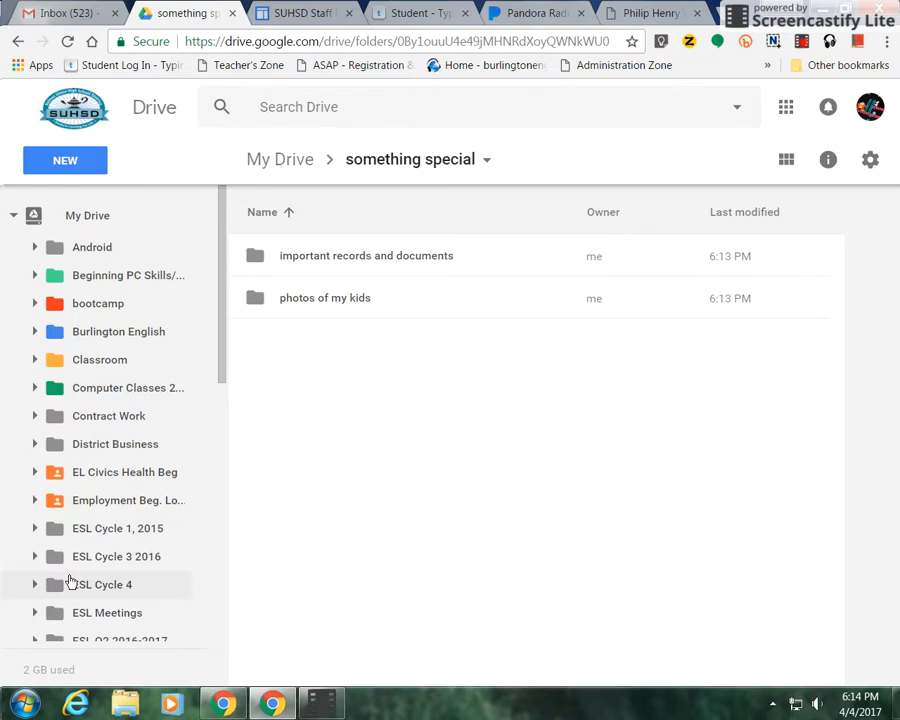
{"action": "scroll", "coordinate": [70, 582], "scroll_direction": "down", "scroll_amount": 4}
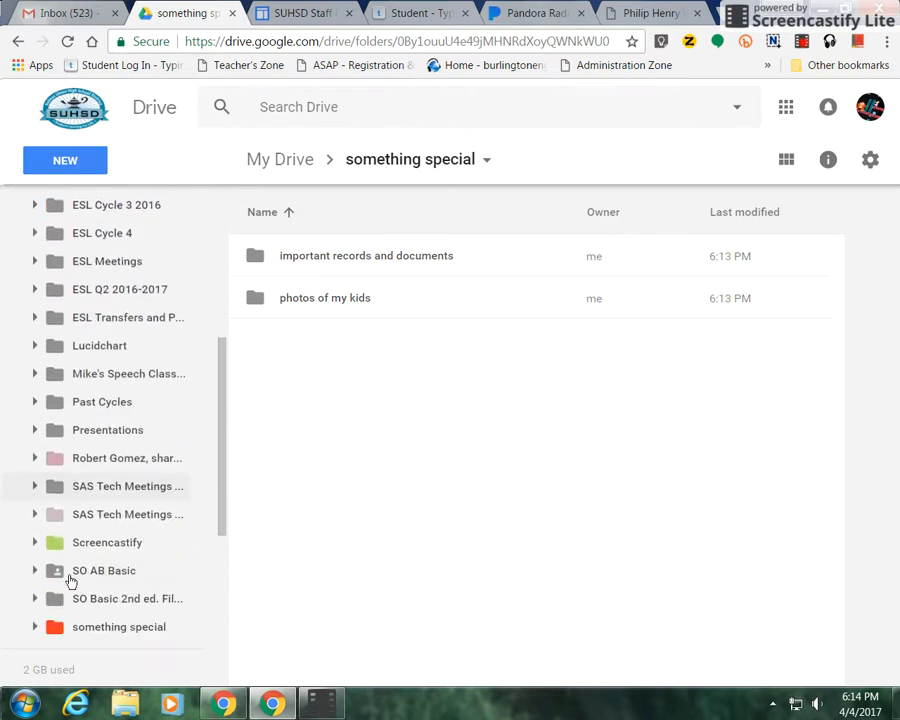
{"action": "scroll", "coordinate": [70, 582], "scroll_direction": "down", "scroll_amount": 2}
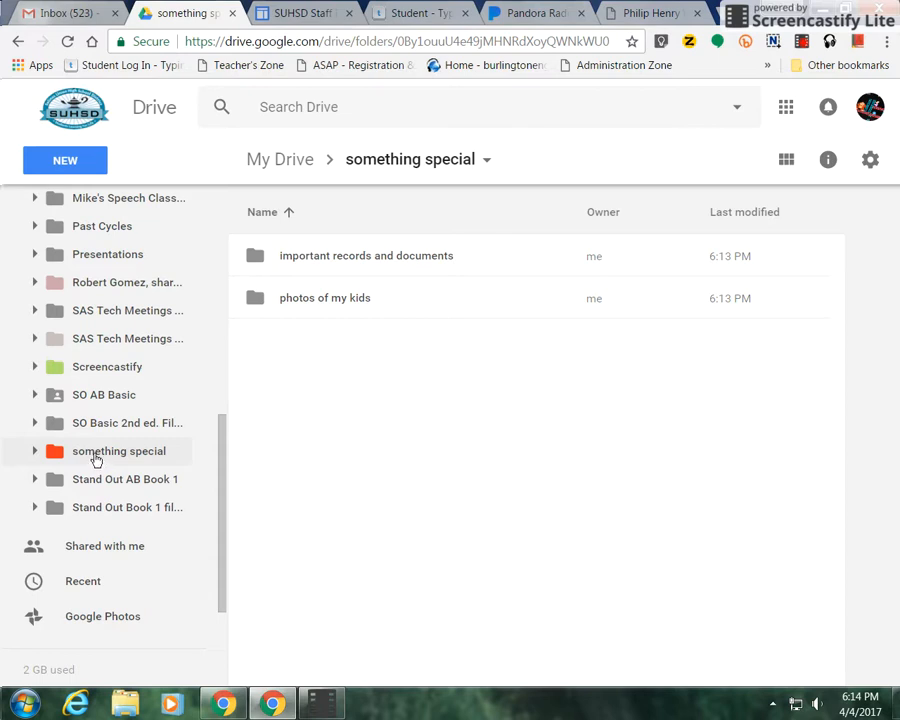
{"action": "left_click", "coordinate": [36, 453]}
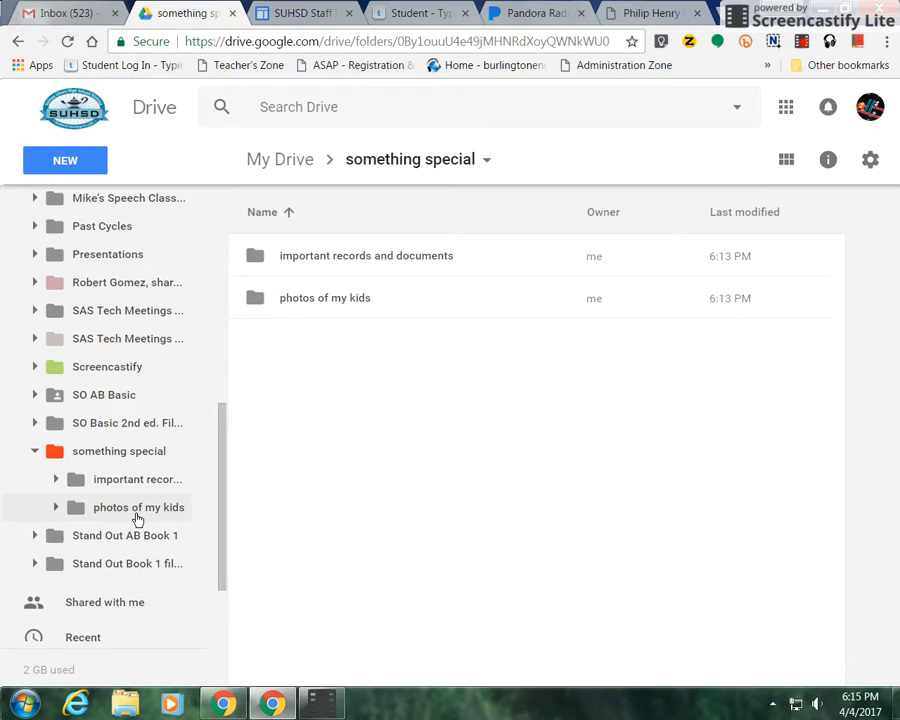
{"action": "left_click", "coordinate": [35, 453]}
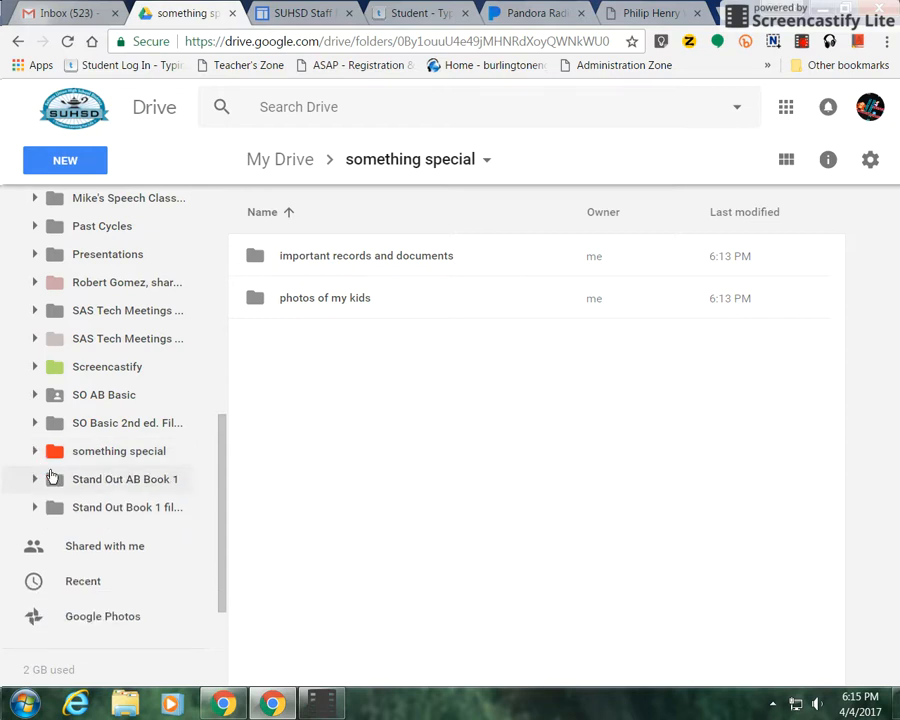
{"action": "left_click_drag", "start_coordinate": [221, 538], "coordinate": [221, 306]}
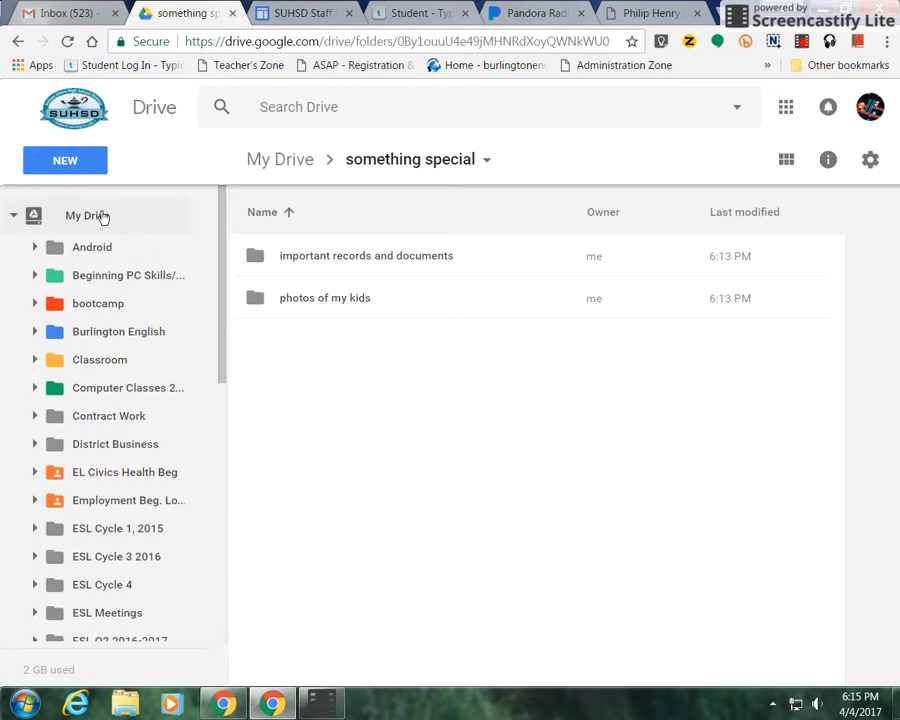
{"action": "left_click", "coordinate": [13, 220]}
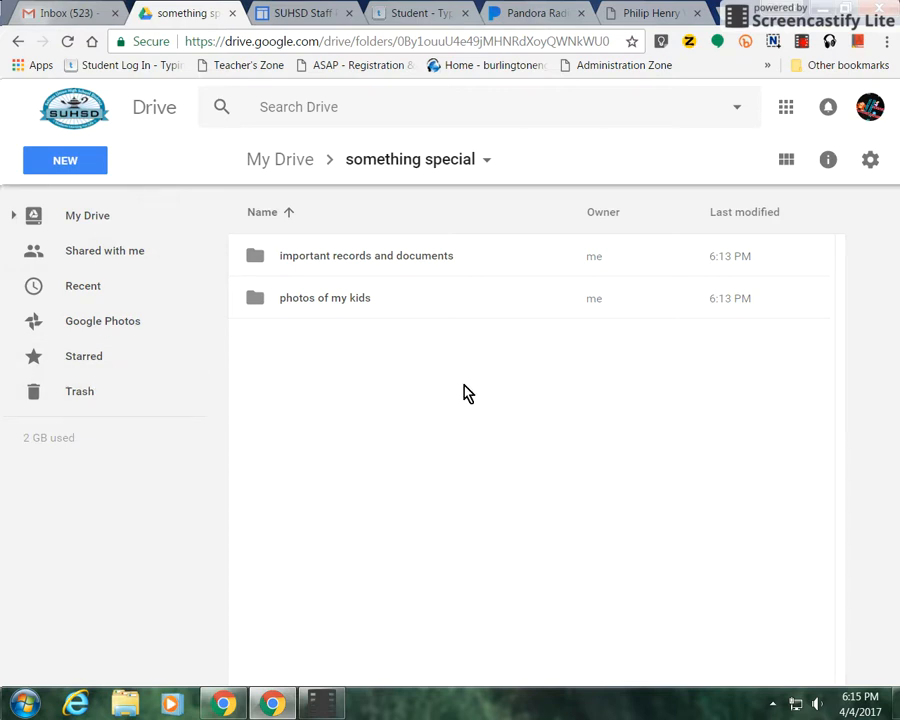
Change the colour of the "important records and documents" folder to green
{"action": "right_click", "coordinate": [415, 268]}
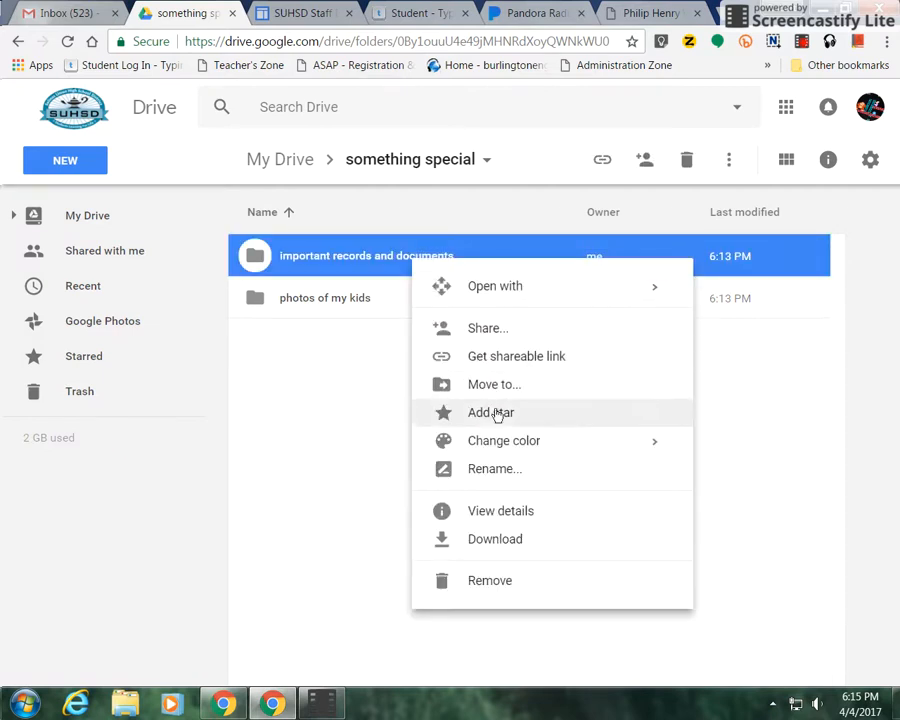
{"action": "mouse_move", "coordinate": [507, 445]}
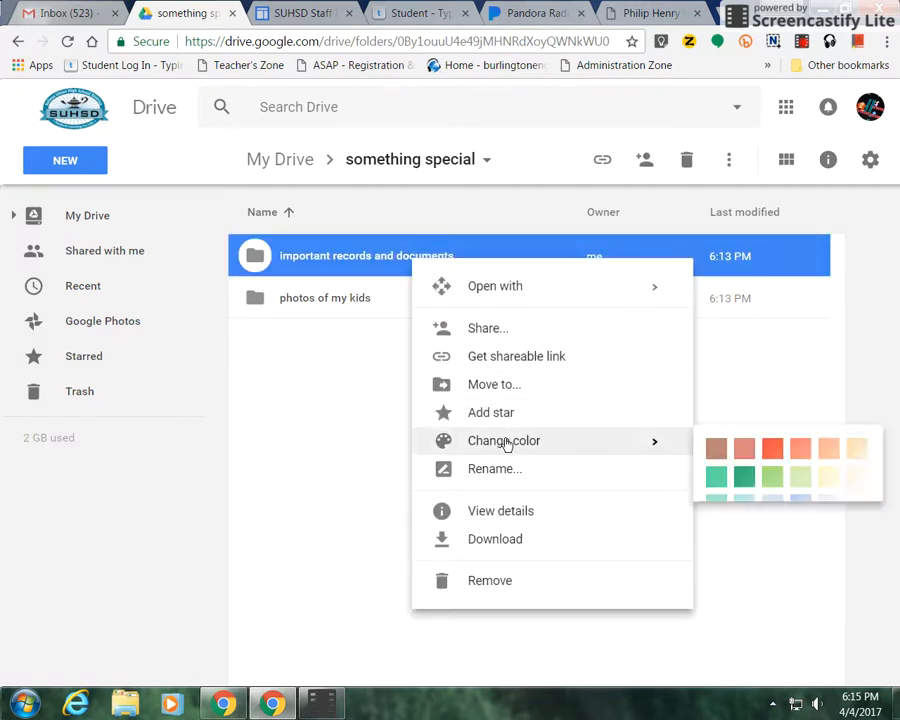
{"action": "left_click", "coordinate": [773, 480]}
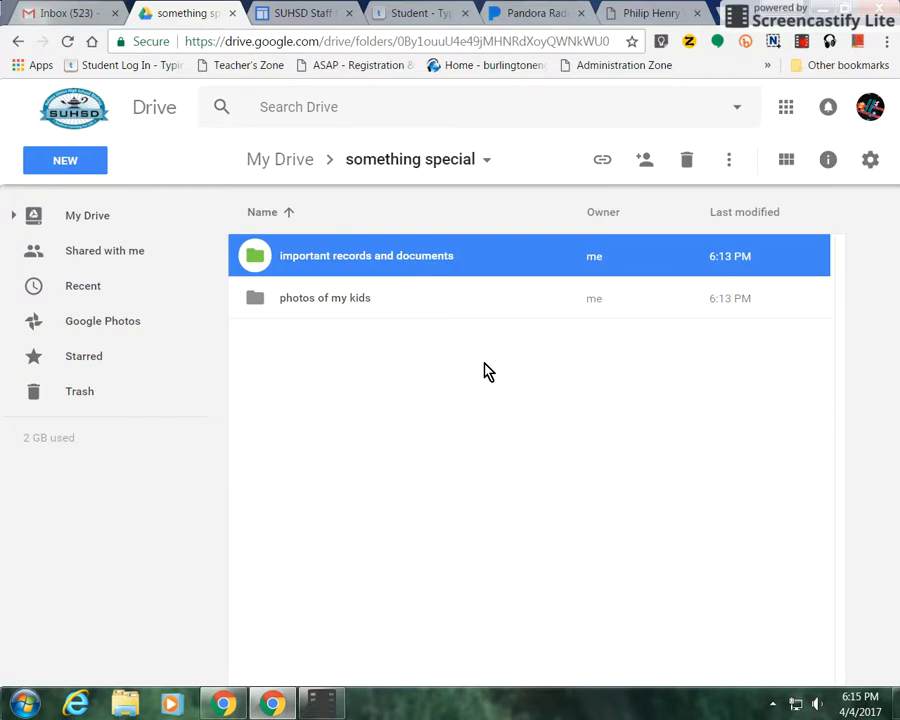
Change the colour of the "photos of my kids" folder to orange and deselect it
{"action": "right_click", "coordinate": [386, 298]}
{"action": "mouse_move", "coordinate": [566, 482]}
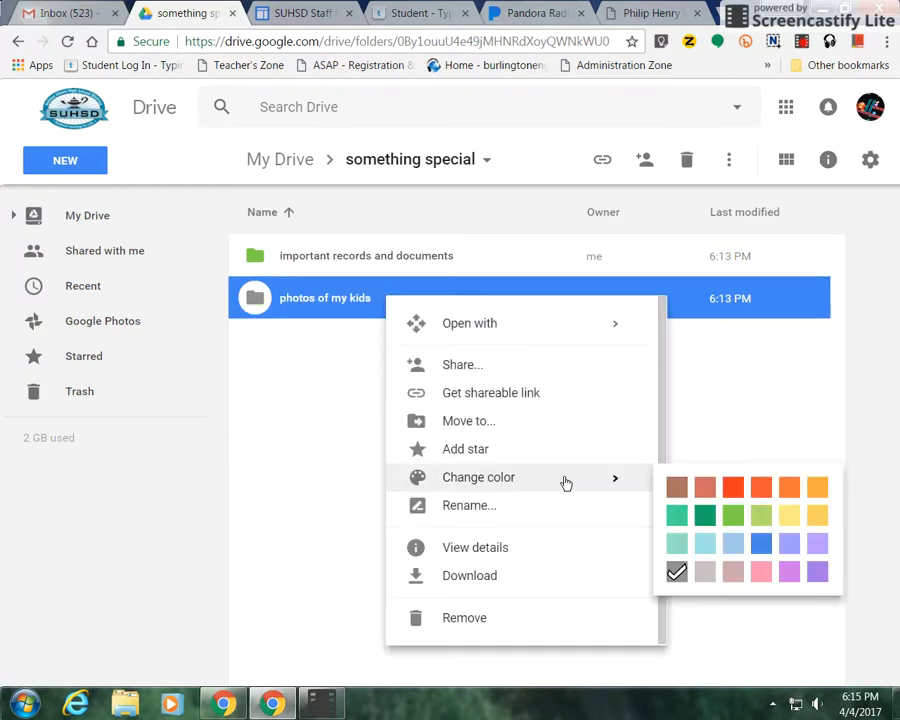
{"action": "left_click", "coordinate": [809, 493]}
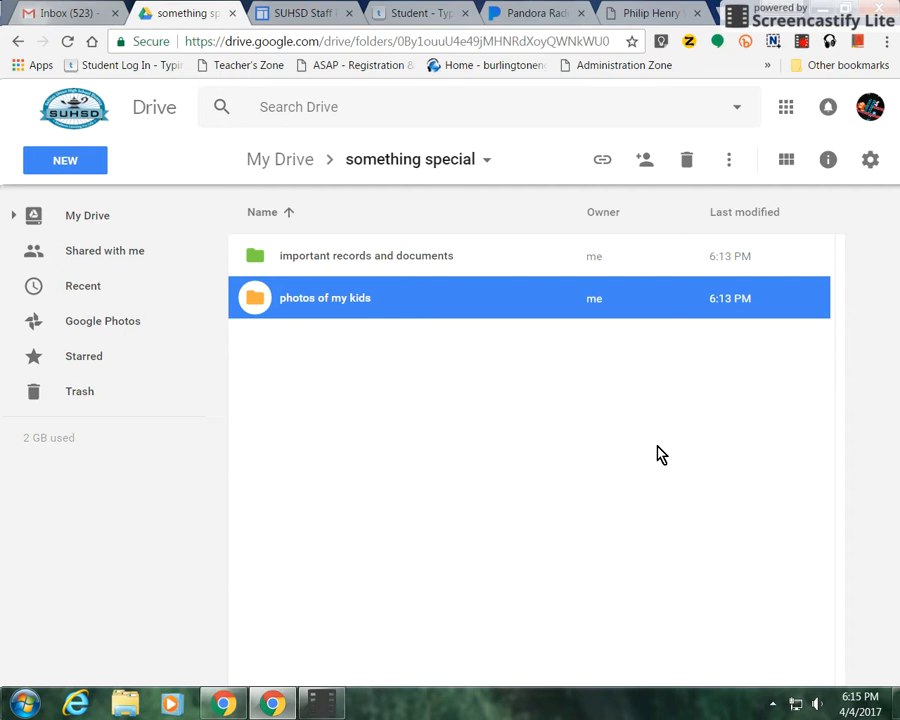
{"action": "left_click", "coordinate": [436, 433]}
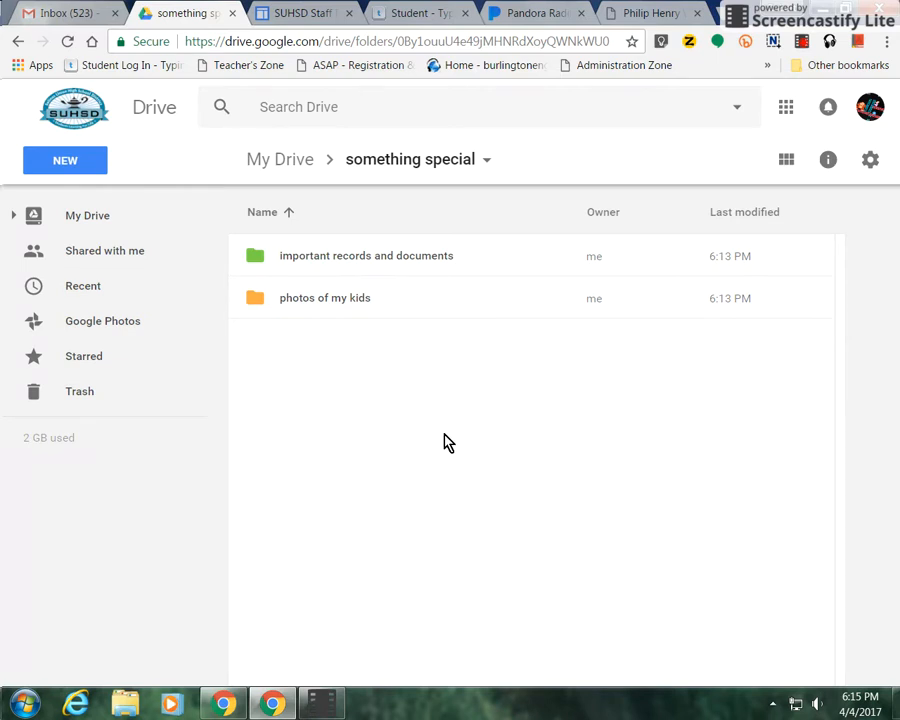
Look over the additional actions available for the "important records and documents" folder and deselect it
{"action": "left_click", "coordinate": [498, 268]}
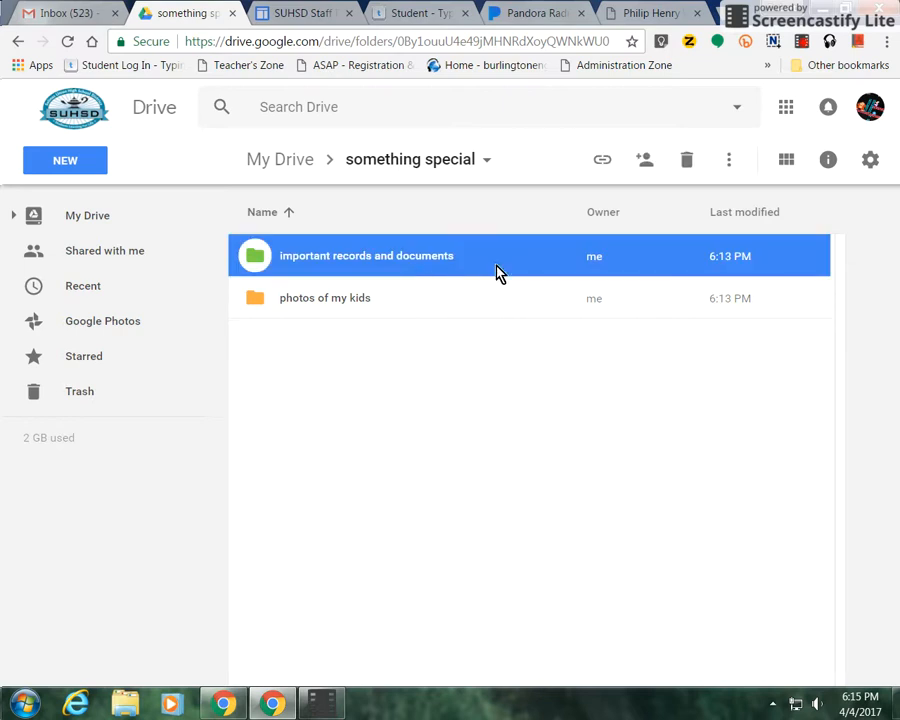
{"action": "left_click", "coordinate": [720, 167]}
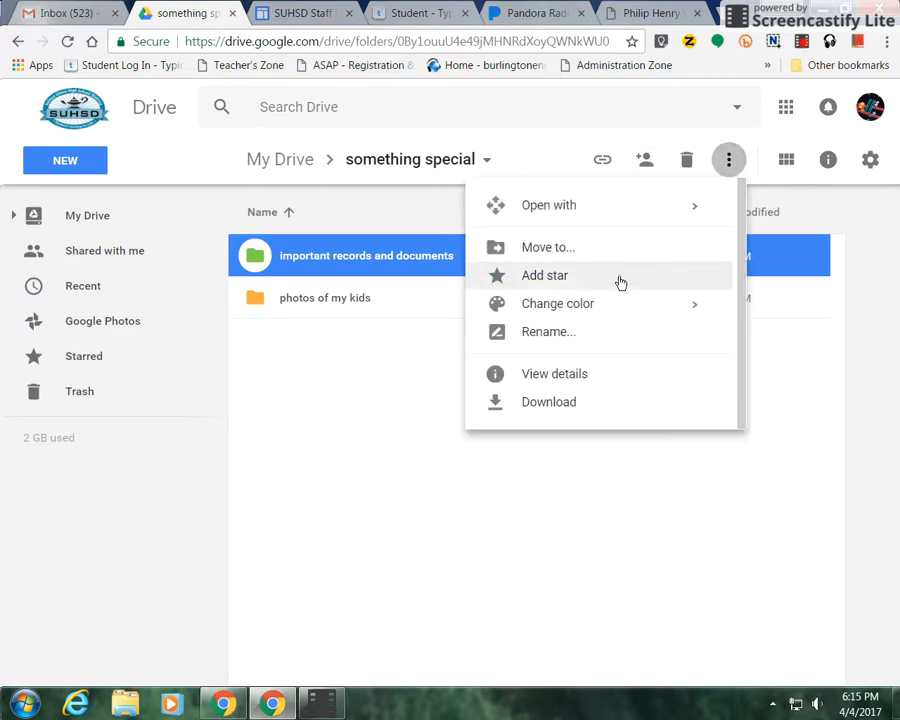
{"action": "left_click", "coordinate": [428, 400]}
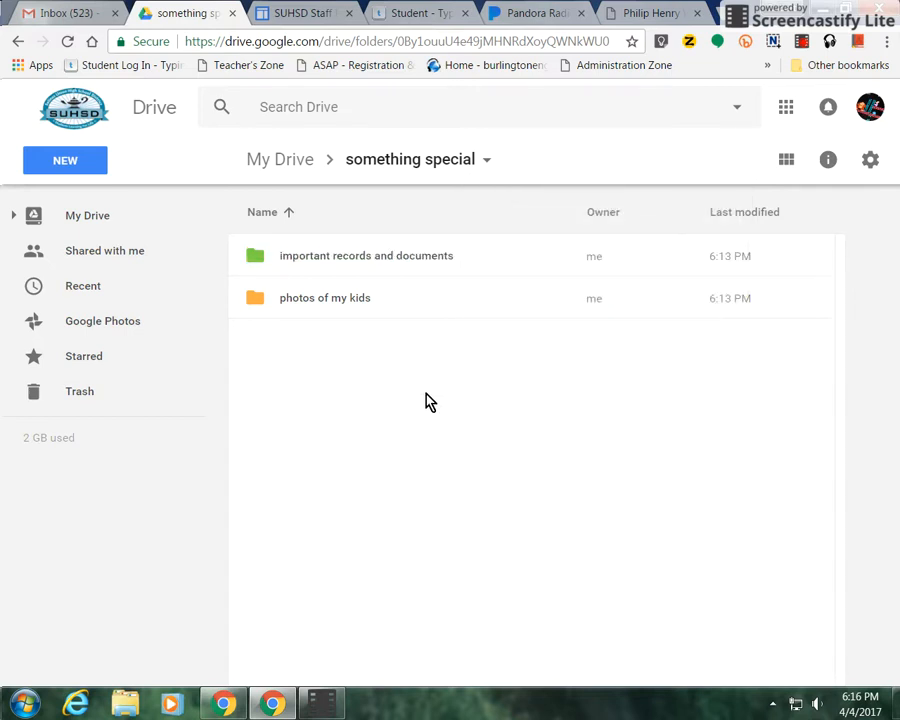